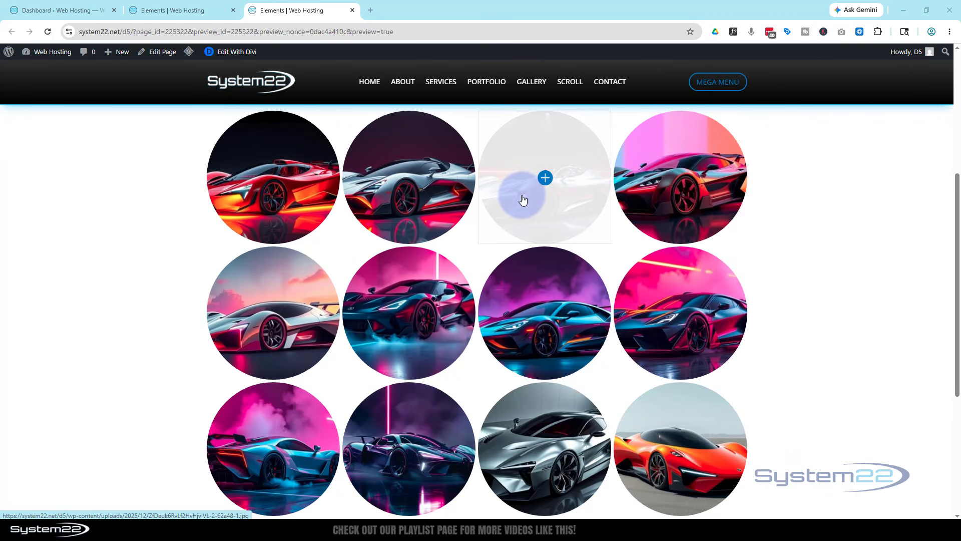
- View the third circular gallery image enlarged in the lightbox, close it, and return to the page's builder tab
{"action": "left_click", "coordinate": [523, 199]}
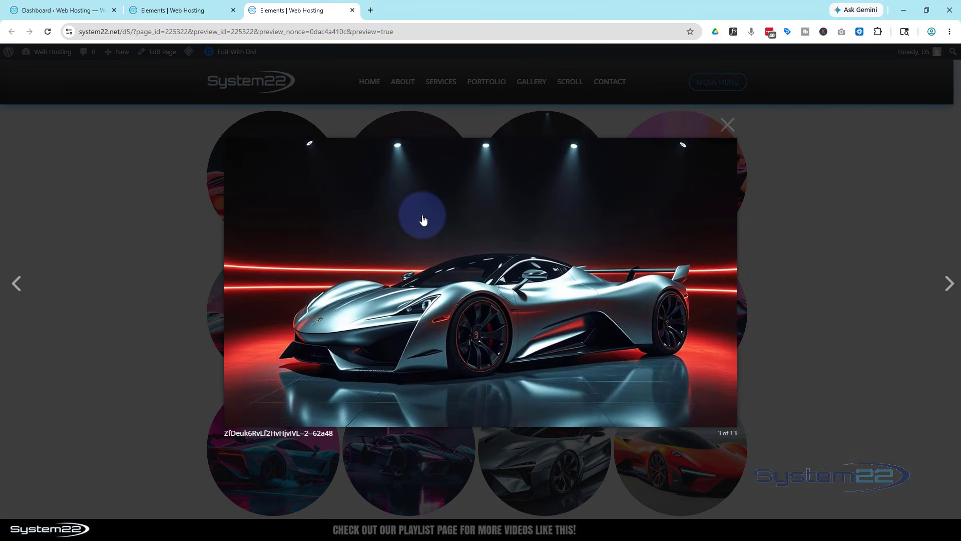
{"action": "left_click", "coordinate": [728, 126]}
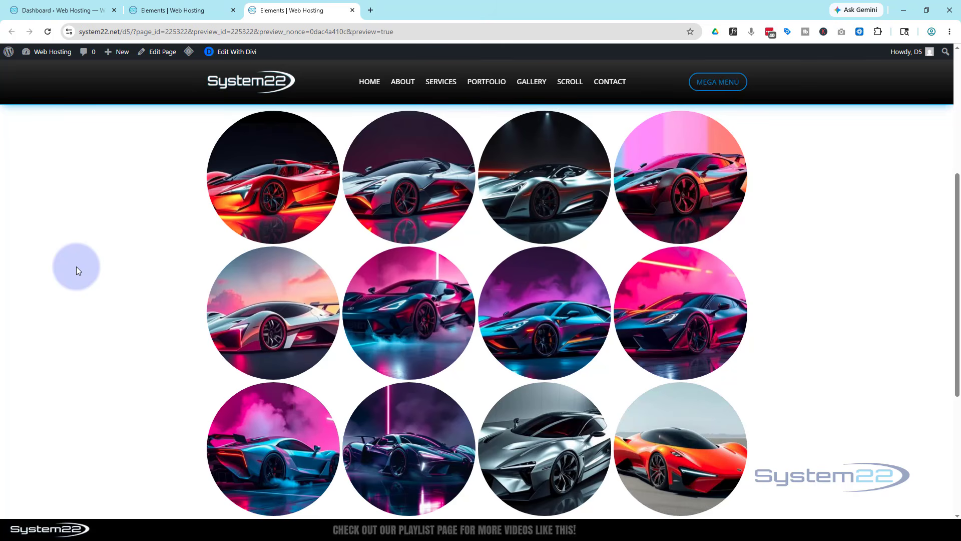
{"action": "left_click", "coordinate": [170, 10]}
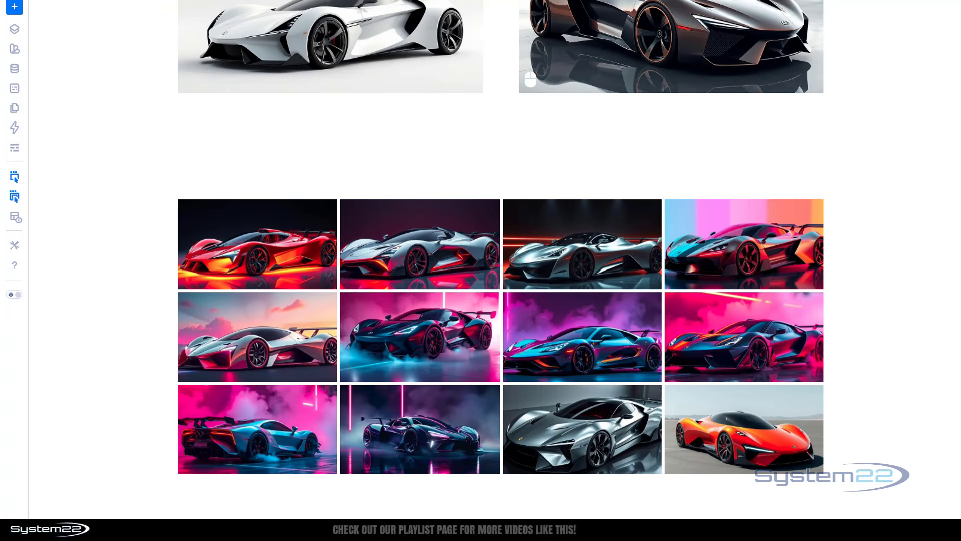
- Compare different image aspect ratios on the existing car gallery by repeatedly undoing and redoing the changes
{"action": "scroll", "coordinate": [923, 217], "scroll_direction": "down", "scroll_amount": 3}
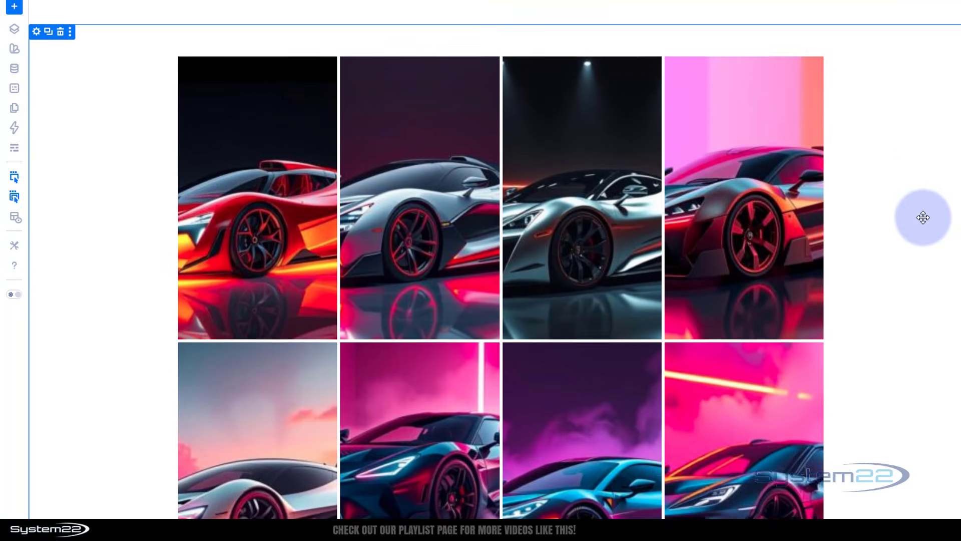
{"action": "scroll", "coordinate": [924, 218], "scroll_direction": "down", "scroll_amount": 1}
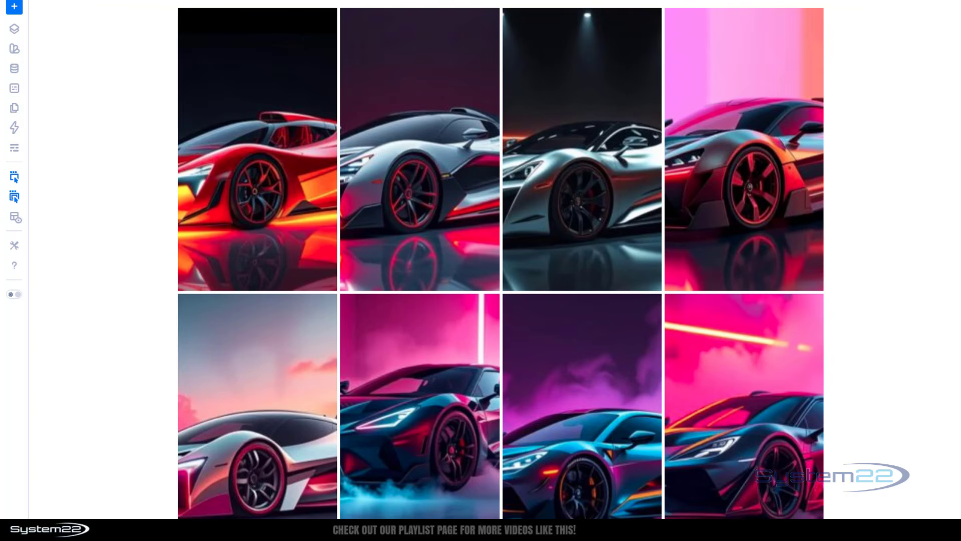
{"action": "key", "text": "ctrl+z"}
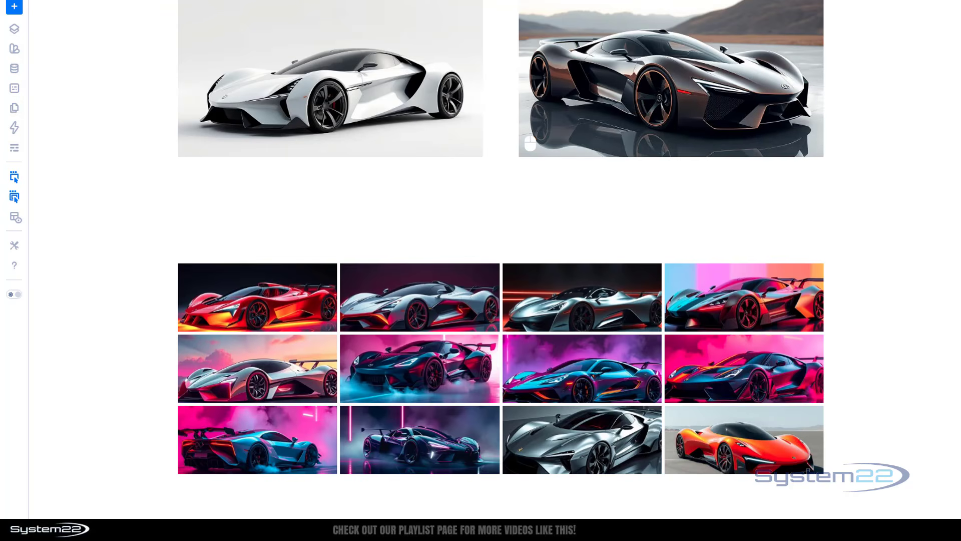
{"action": "key", "text": "ctrl+shift+z"}
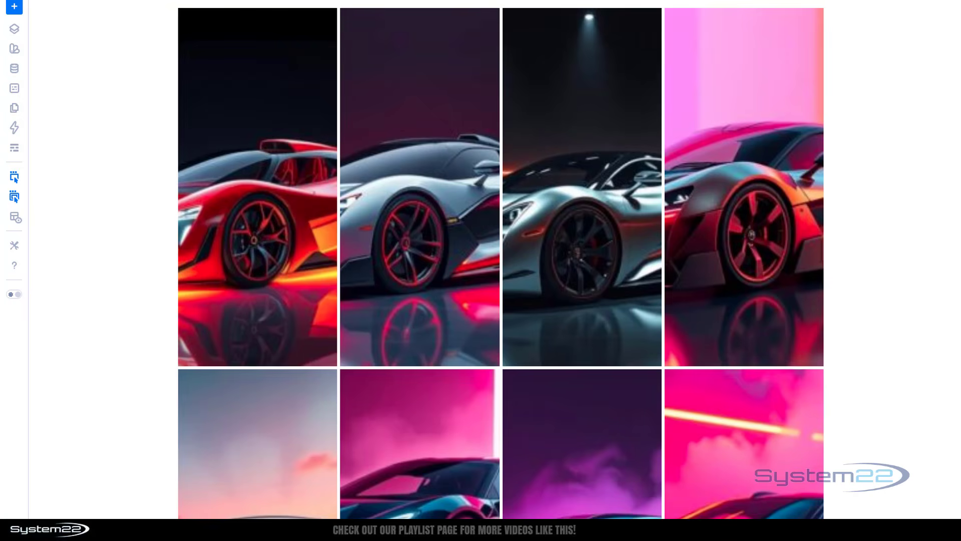
{"action": "key", "text": "ctrl+z"}
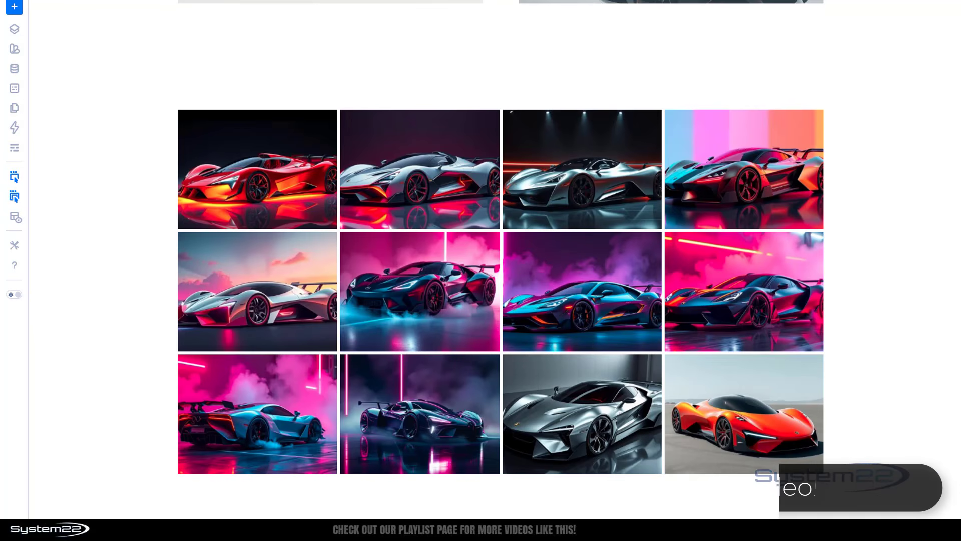
{"action": "key", "text": "ctrl+shift+z"}
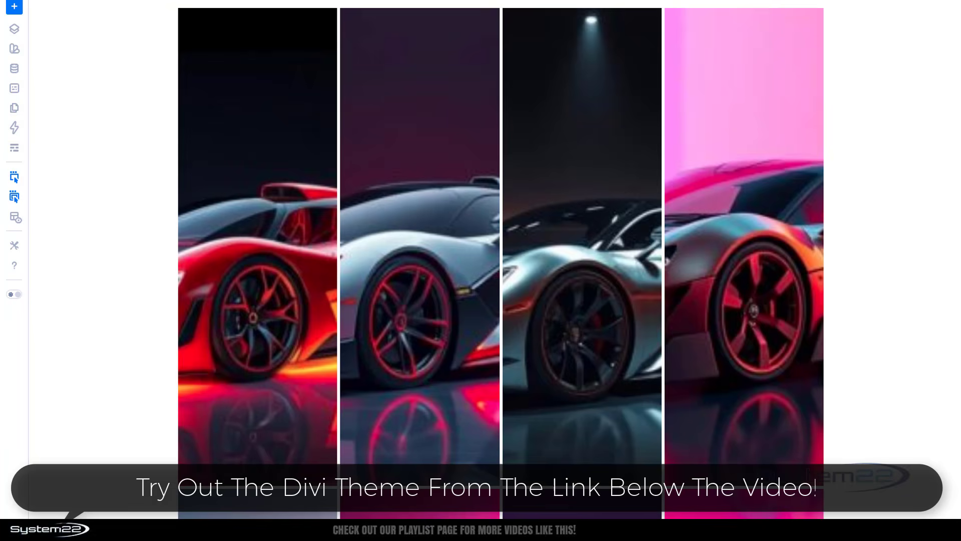
{"action": "key", "text": "ctrl+z"}
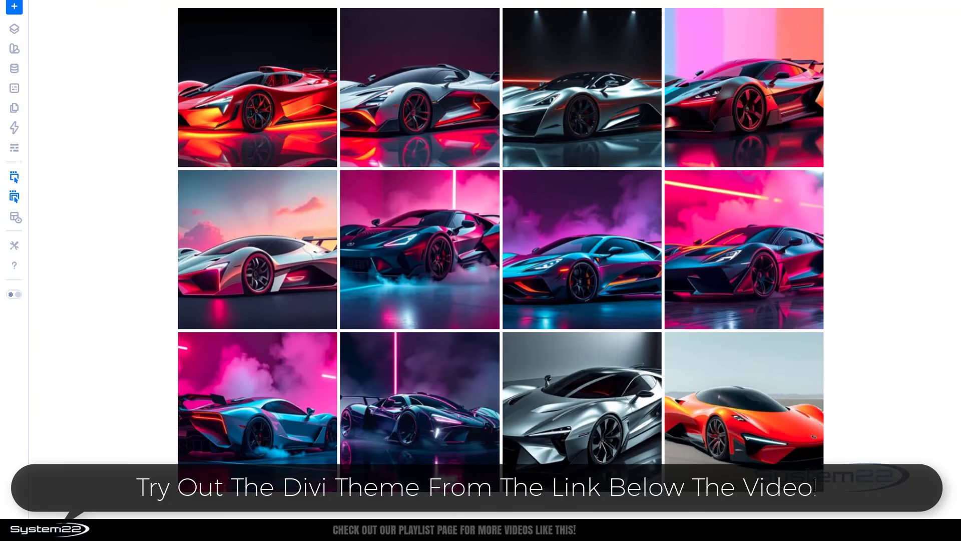
{"action": "key", "text": "ctrl+shift+z"}
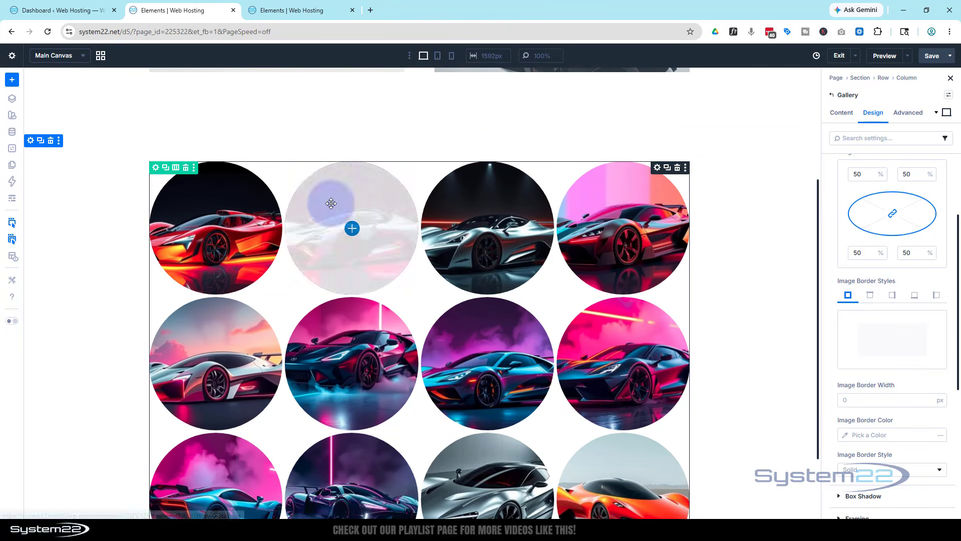
- Replace the existing gallery row with a new single-column row containing a Gallery module
{"action": "left_click", "coordinate": [187, 171]}
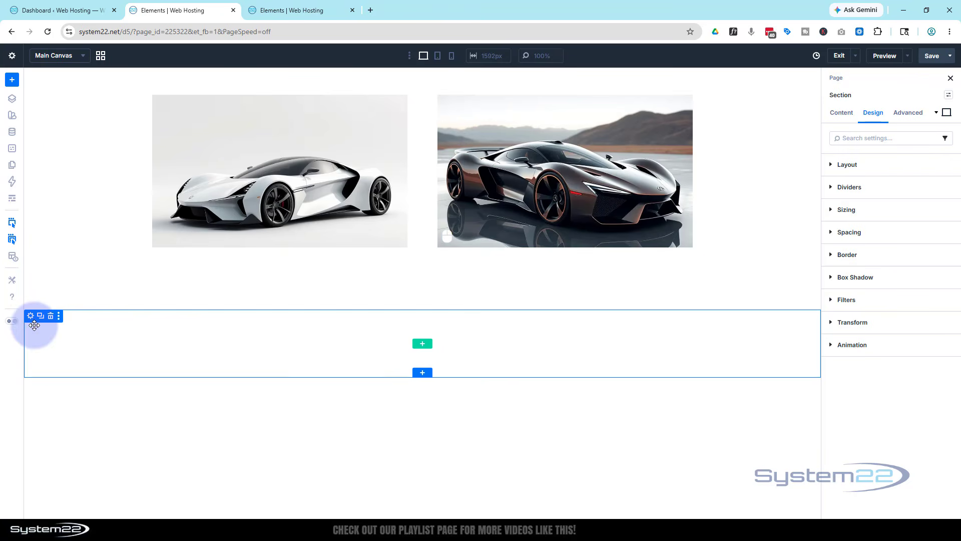
{"action": "left_click", "coordinate": [423, 344]}
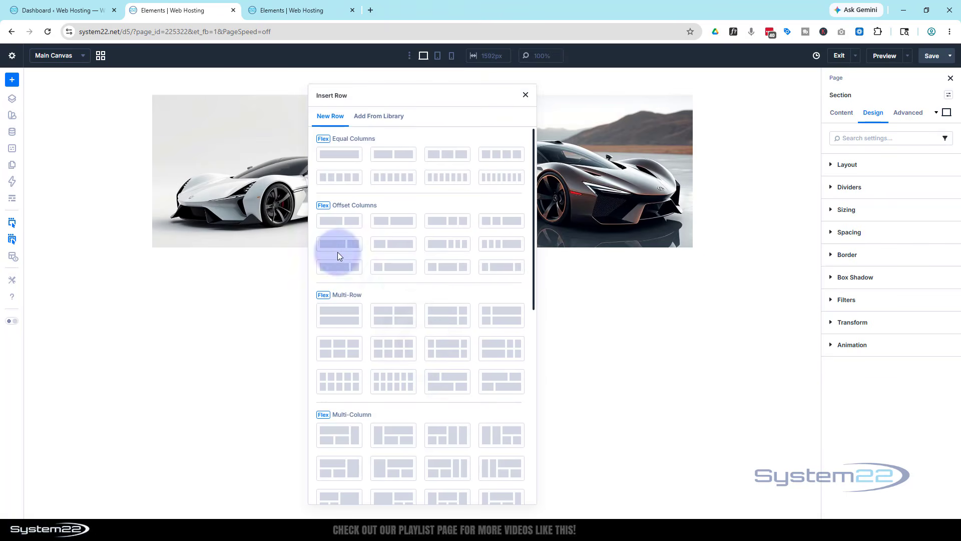
{"action": "left_click", "coordinate": [335, 155]}
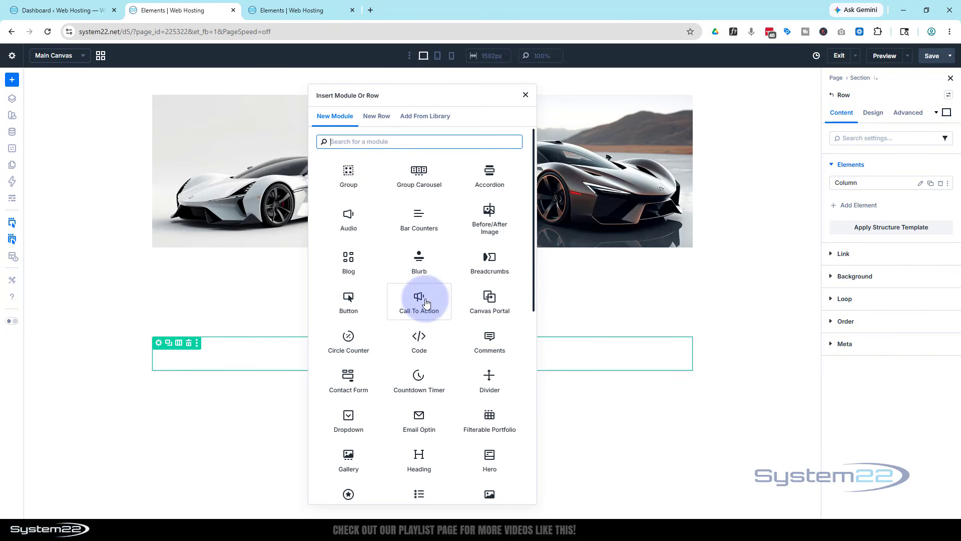
{"action": "scroll", "coordinate": [424, 306], "scroll_direction": "down", "scroll_amount": 2}
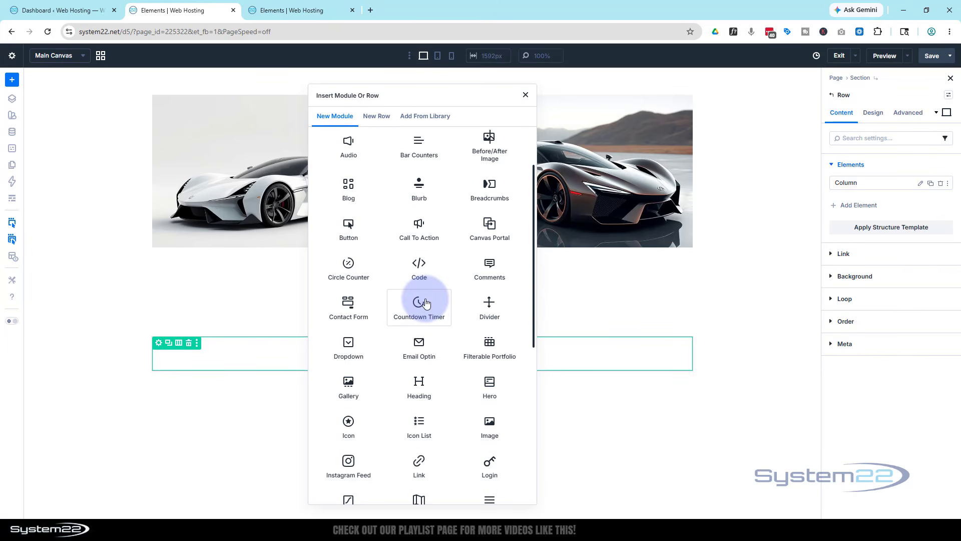
{"action": "left_click", "coordinate": [350, 373]}
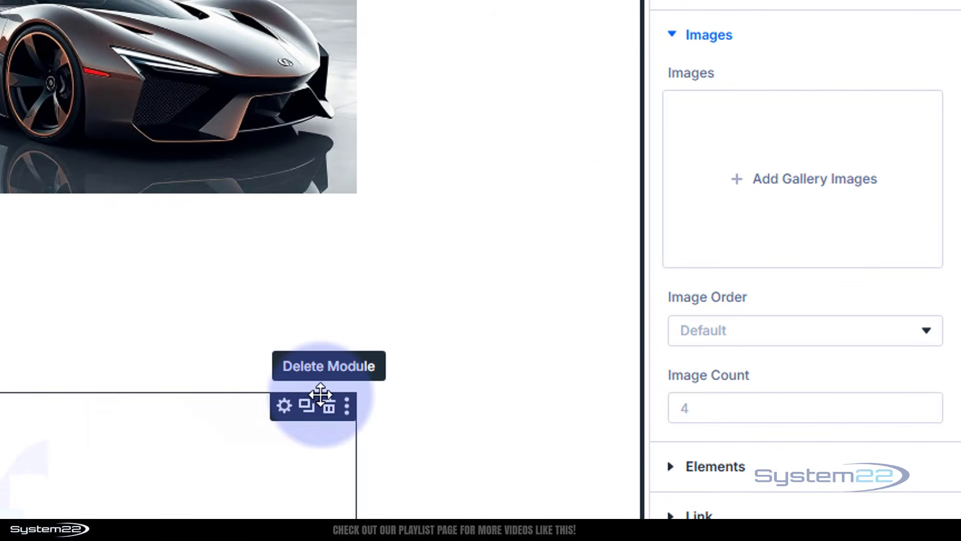
- Add ten consecutive car images from the media library to the gallery, from the red car "hlo2b" through "cq39x (1)"
{"action": "left_click", "coordinate": [769, 181]}
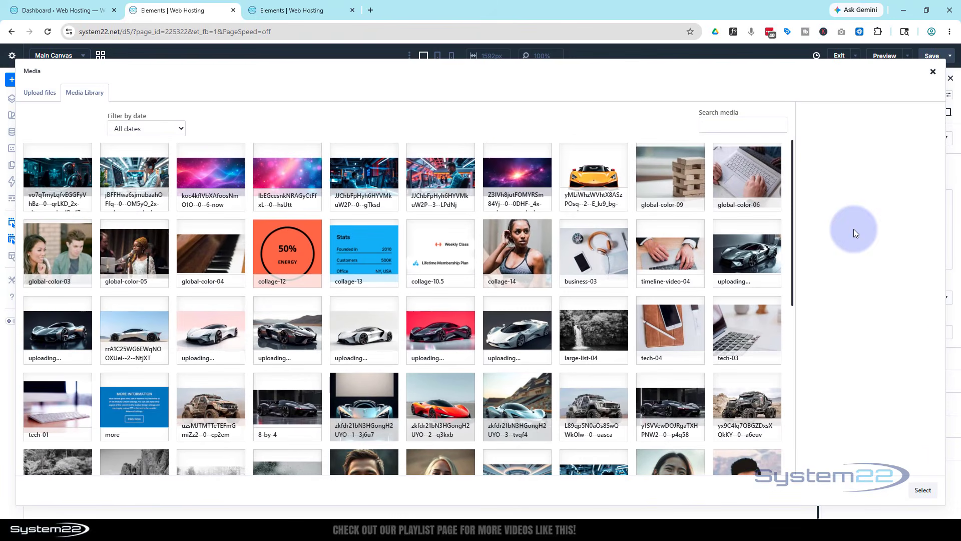
{"action": "scroll", "coordinate": [774, 255], "scroll_direction": "down", "scroll_amount": 5}
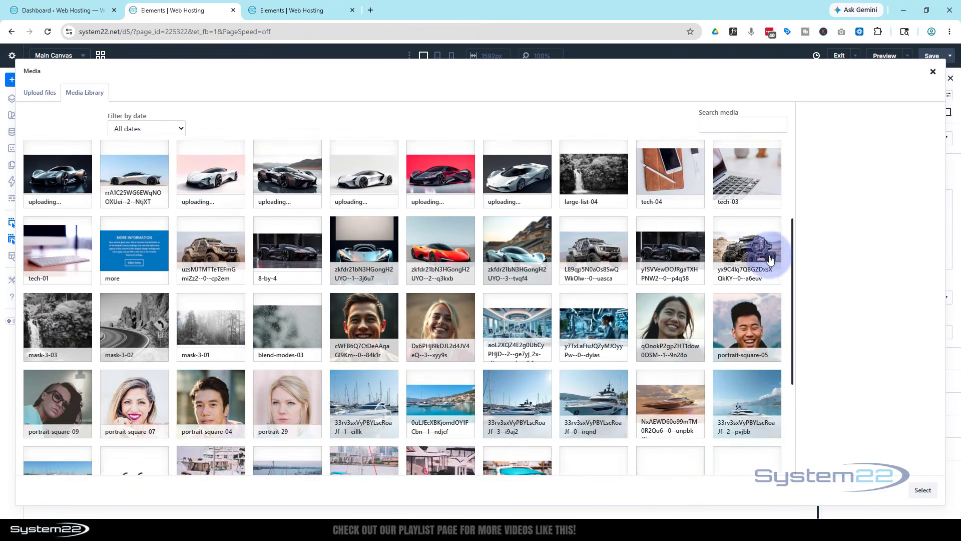
{"action": "scroll", "coordinate": [770, 259], "scroll_direction": "down", "scroll_amount": 5}
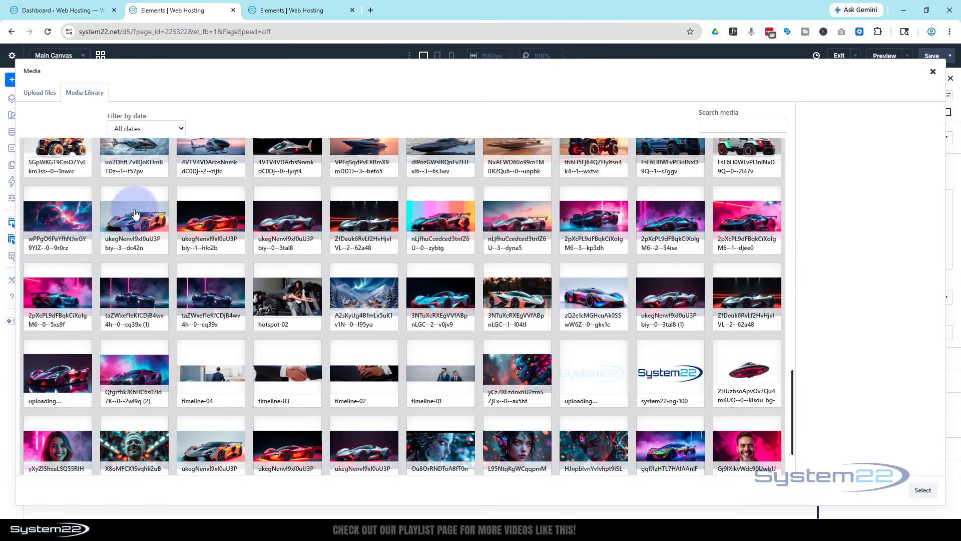
{"action": "left_click", "coordinate": [208, 226]}
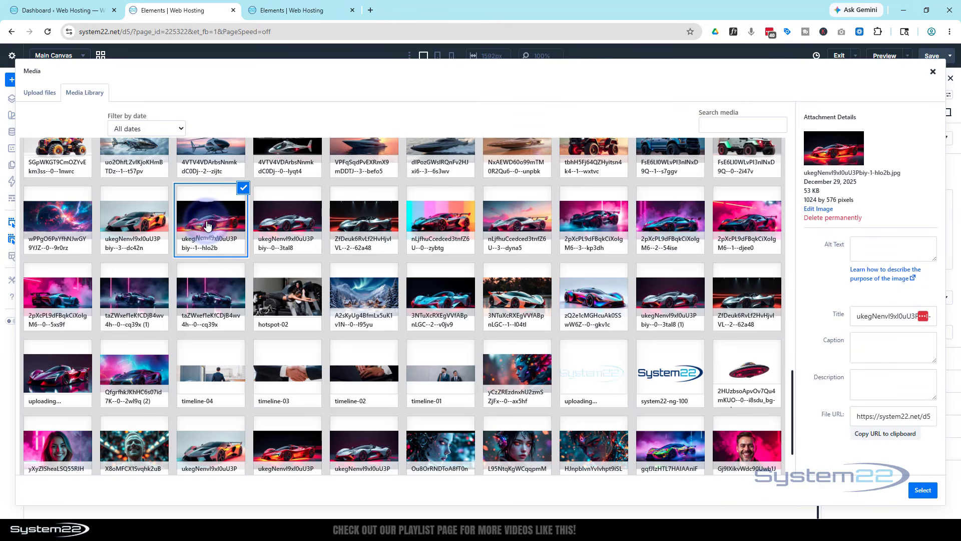
{"action": "left_click", "coordinate": [135, 300], "text": "shift"}
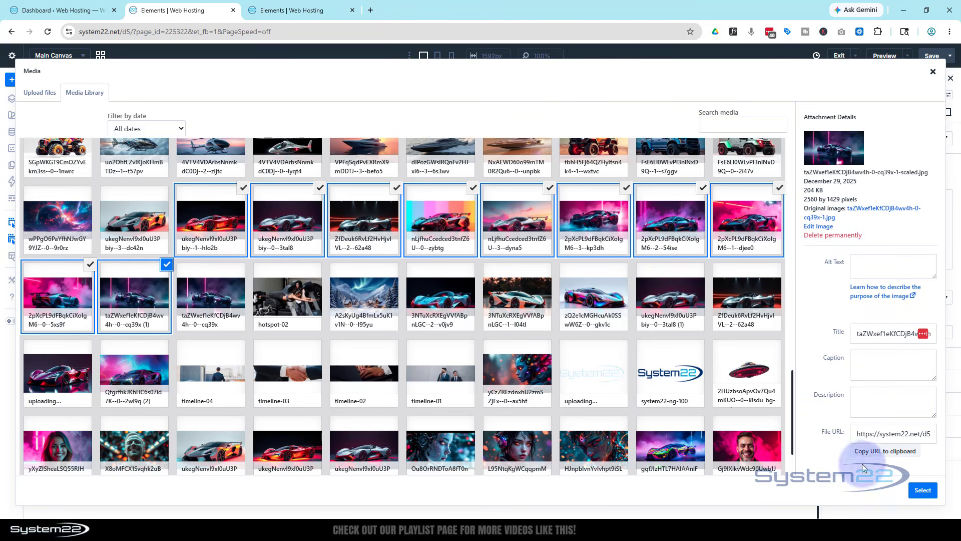
{"action": "left_click", "coordinate": [921, 492]}
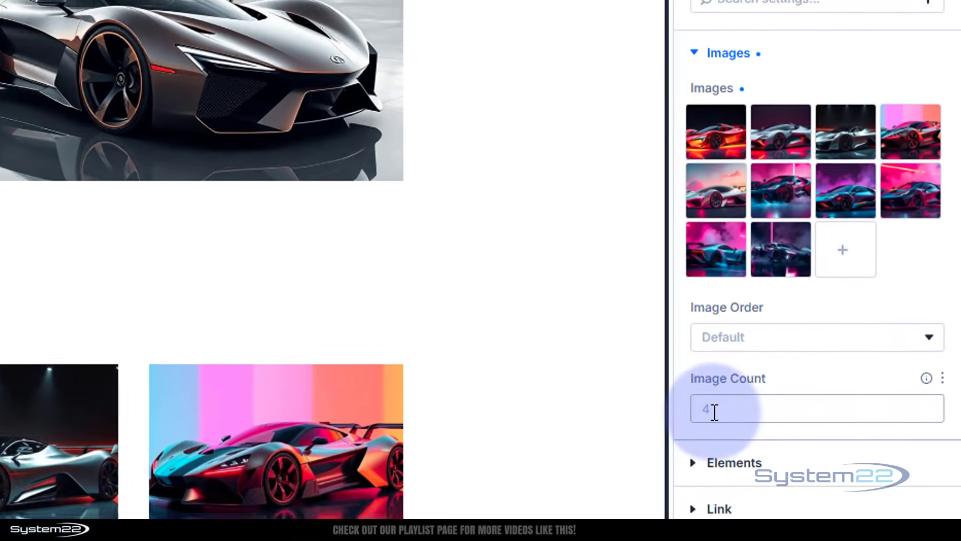
- Set the gallery's image count to 8
{"action": "left_click", "coordinate": [715, 412]}
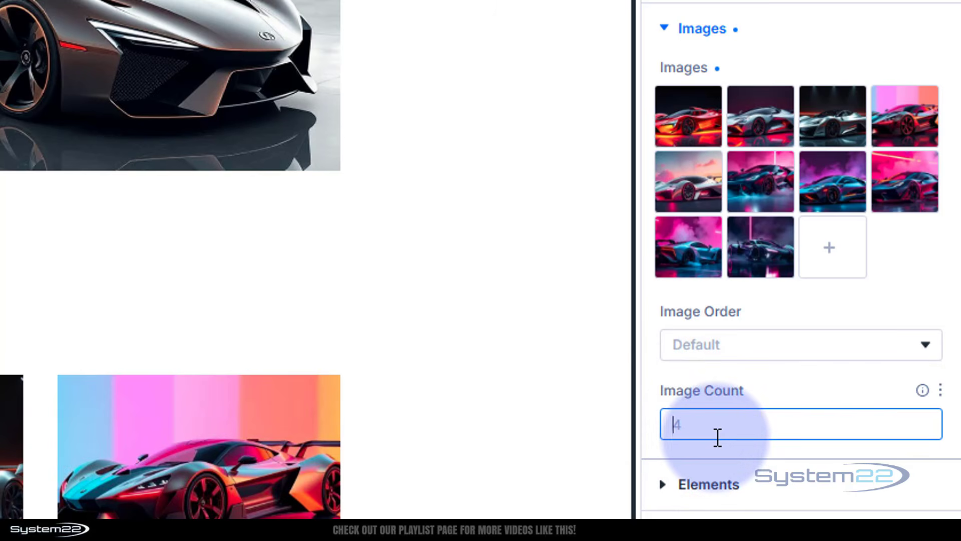
{"action": "type", "text": "8"}
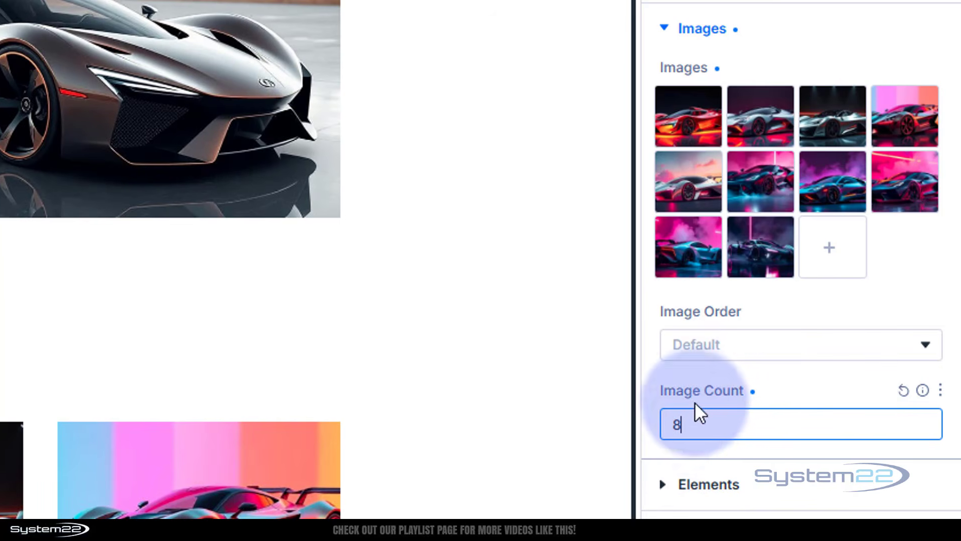
{"action": "scroll", "coordinate": [416, 416], "scroll_direction": "down", "scroll_amount": 5}
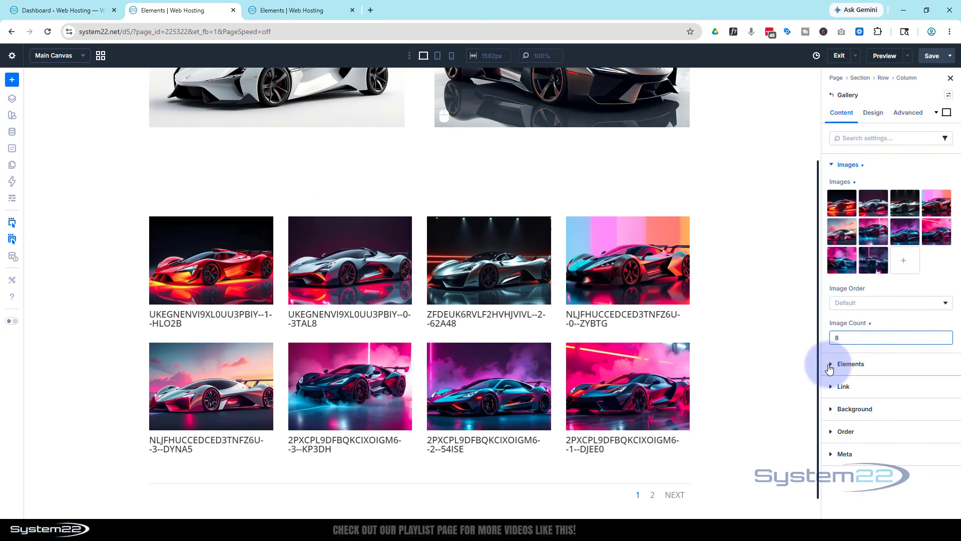
- Turn off the gallery's title and caption as well as its pagination
{"action": "left_click", "coordinate": [830, 368]}
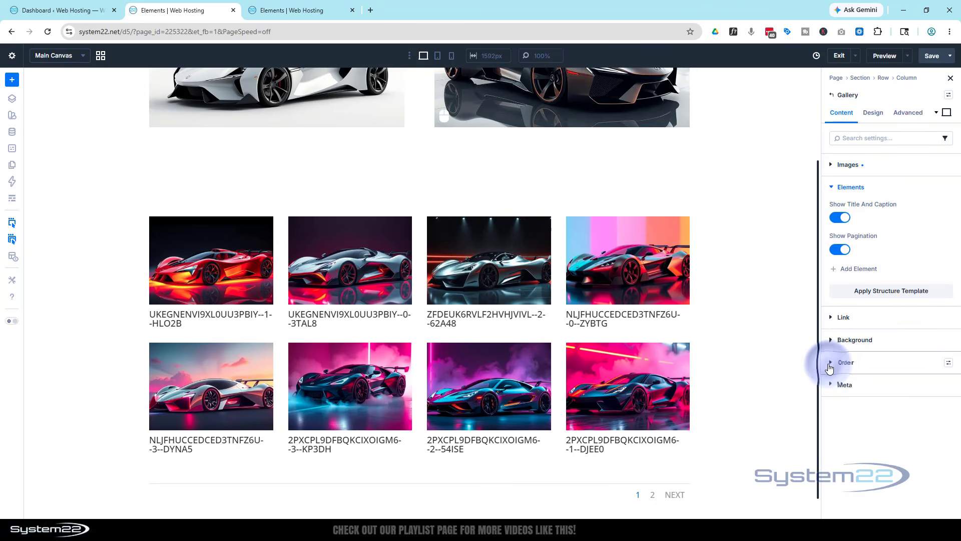
{"action": "left_click", "coordinate": [835, 219]}
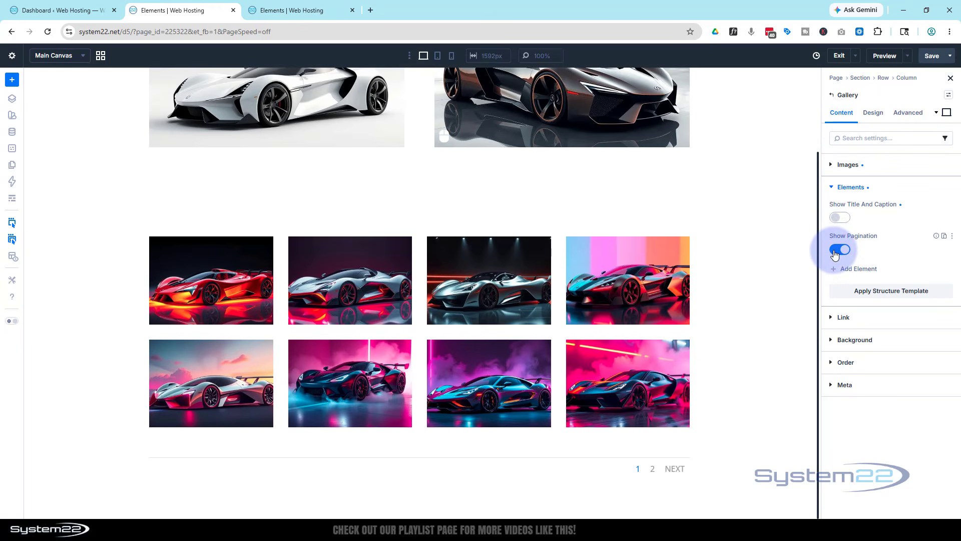
{"action": "left_click", "coordinate": [839, 250]}
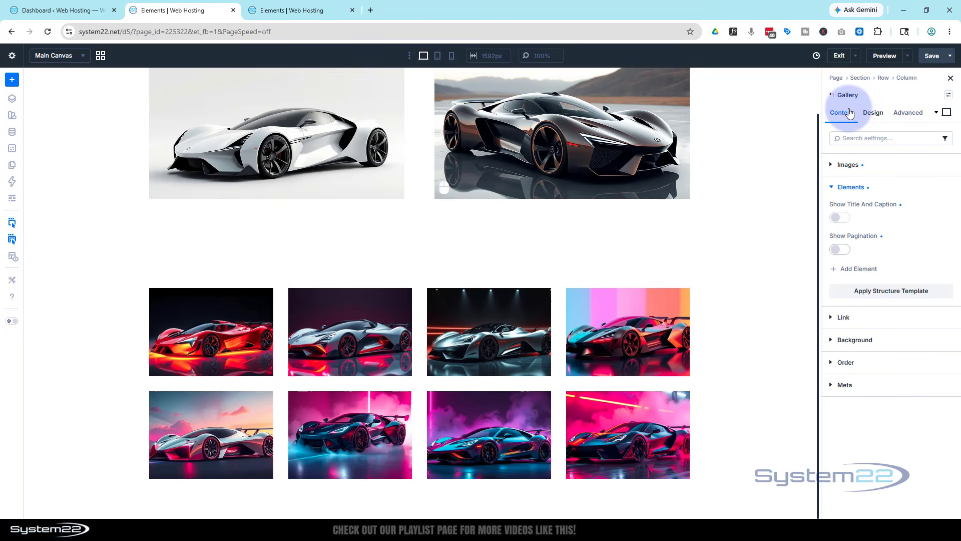
- Set the gallery images' aspect ratio to width 1 and height 1 in the image sizing design settings
{"action": "left_click", "coordinate": [876, 115]}
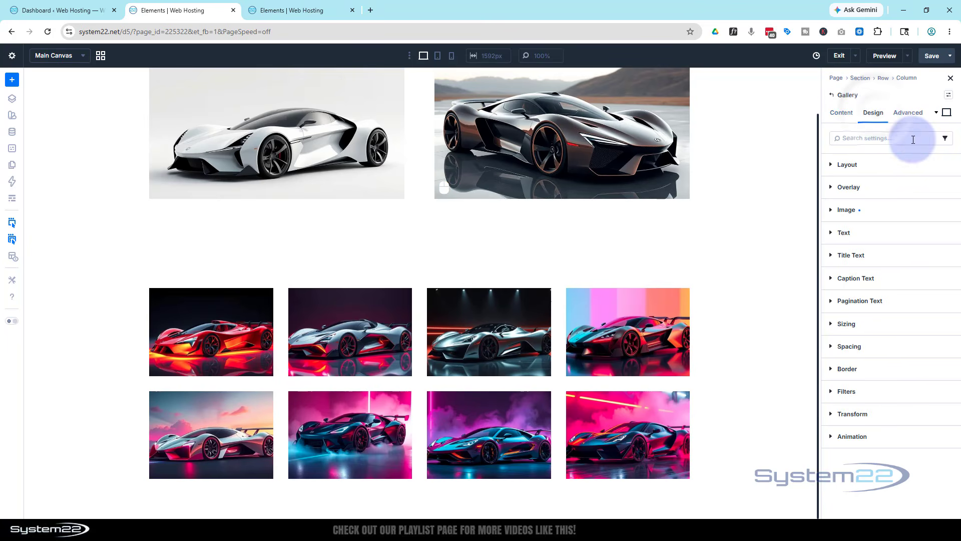
{"action": "left_click", "coordinate": [871, 210]}
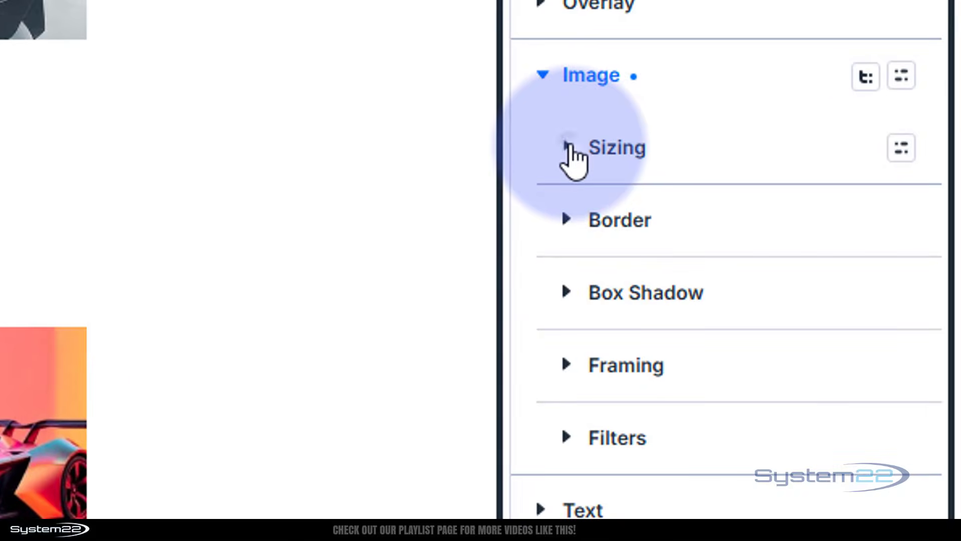
{"action": "left_click", "coordinate": [840, 233]}
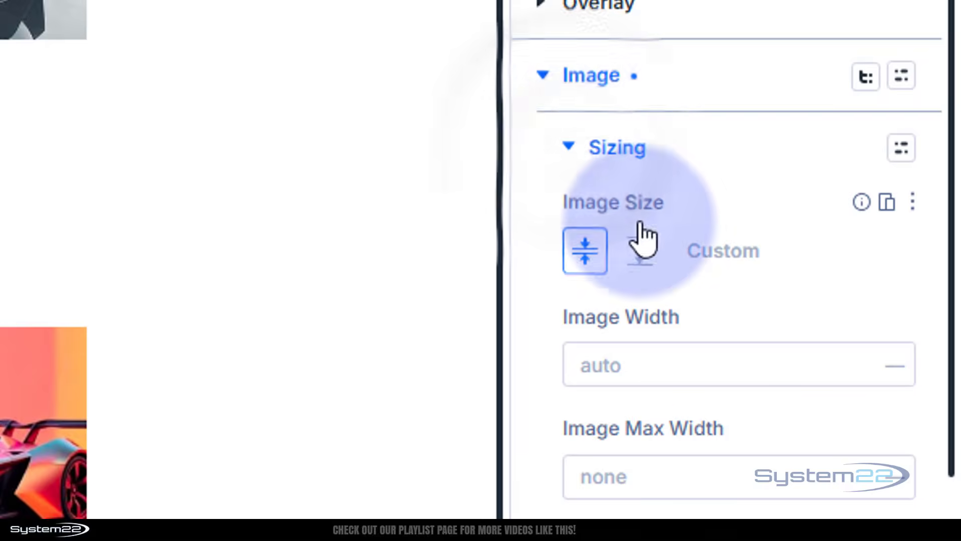
{"action": "scroll", "coordinate": [640, 225], "scroll_direction": "down", "scroll_amount": 15}
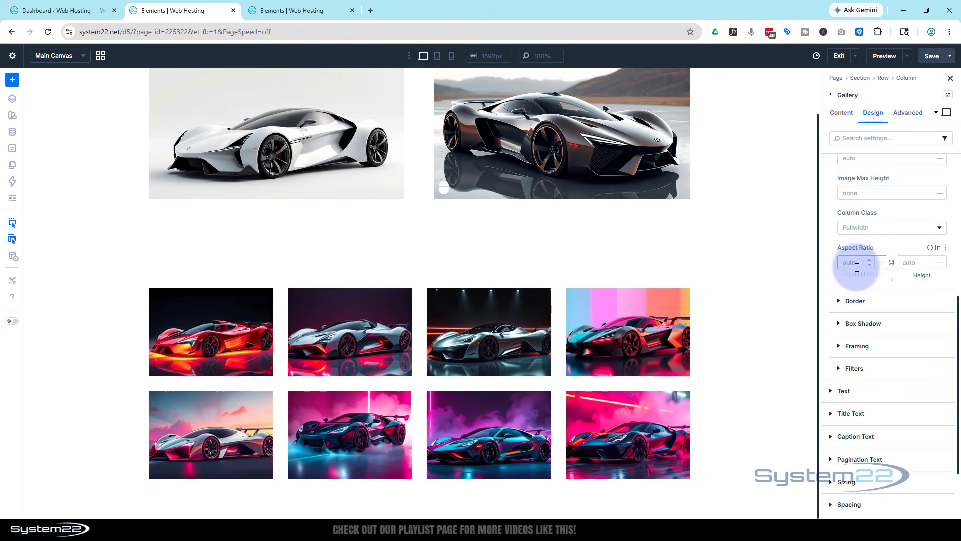
{"action": "left_click", "coordinate": [826, 264]}
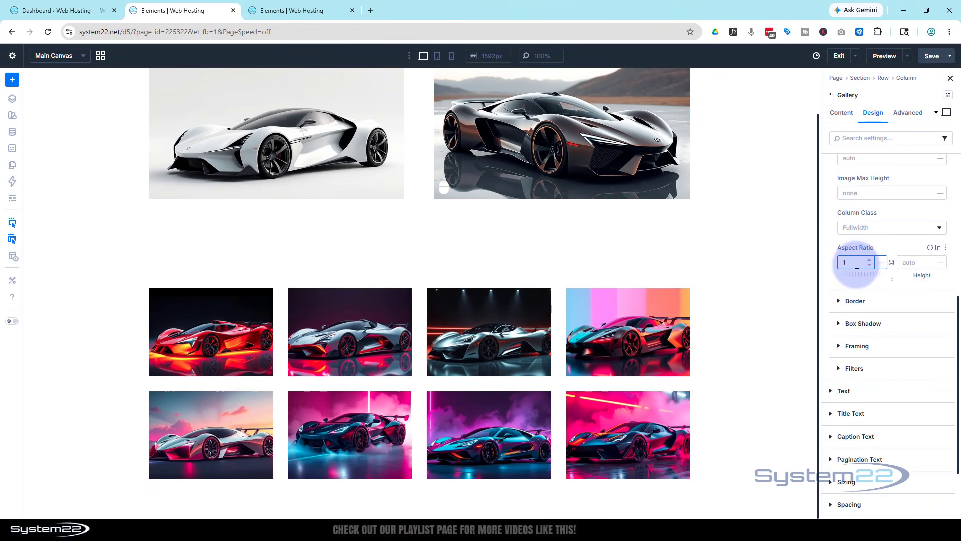
{"action": "left_click", "coordinate": [904, 261]}
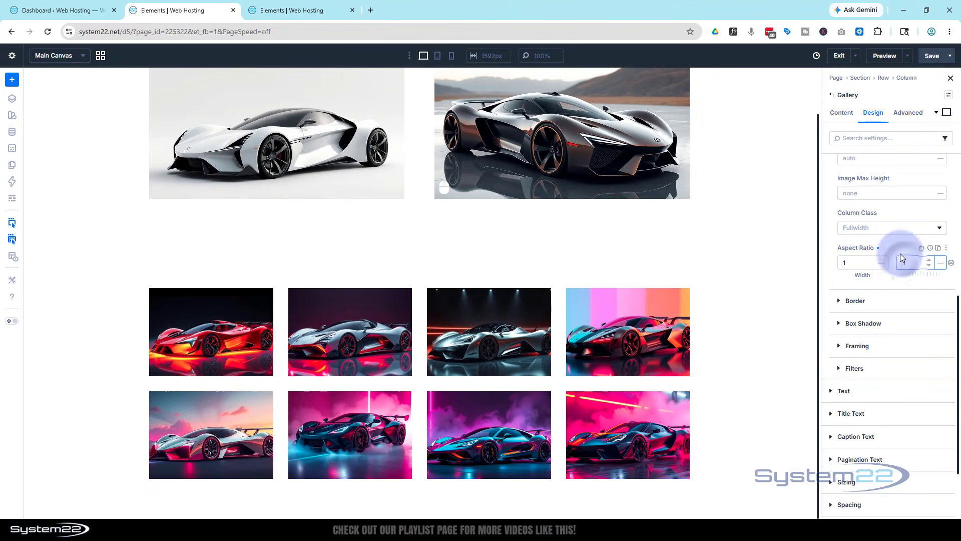
{"action": "type", "text": "1"}
{"action": "scroll", "coordinate": [798, 285], "scroll_direction": "down", "scroll_amount": 2}
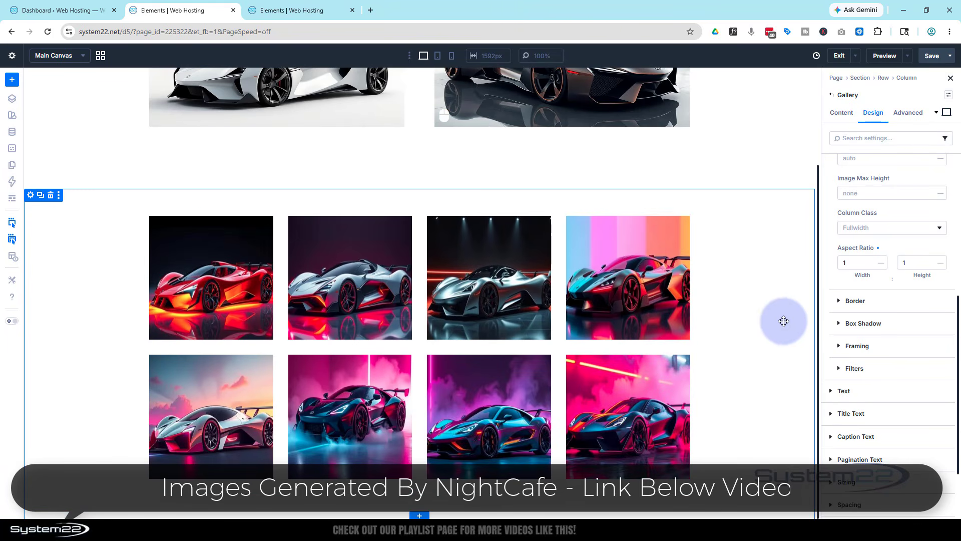
- Set the gallery images' aspect ratio to width 21 and height 9
{"action": "left_click", "coordinate": [854, 259]}
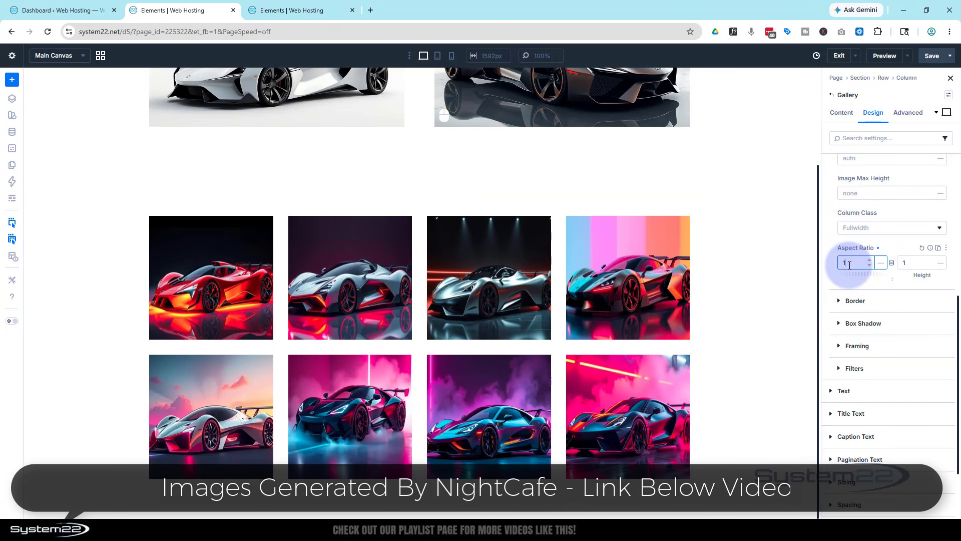
{"action": "double_click", "coordinate": [904, 263]}
{"action": "type", "text": "9"}
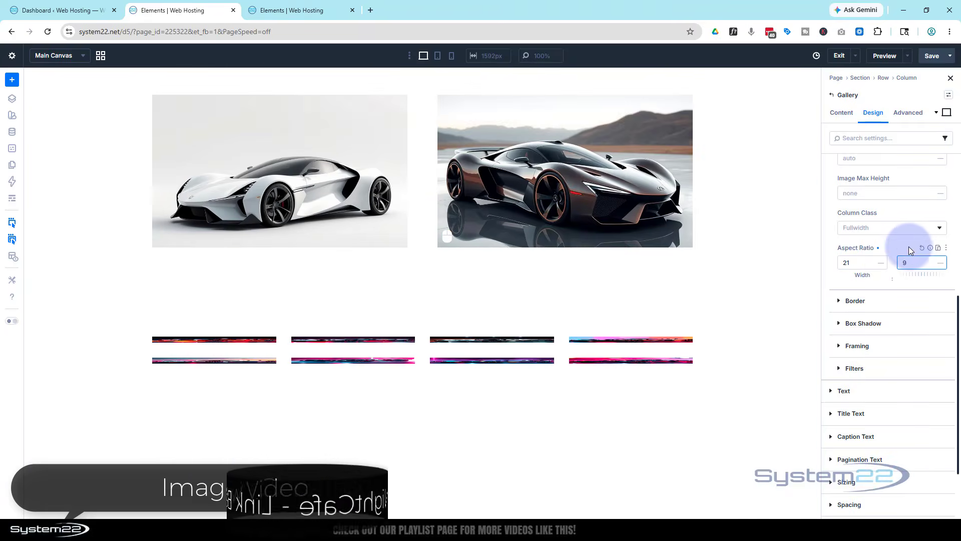
{"action": "left_click", "coordinate": [907, 246]}
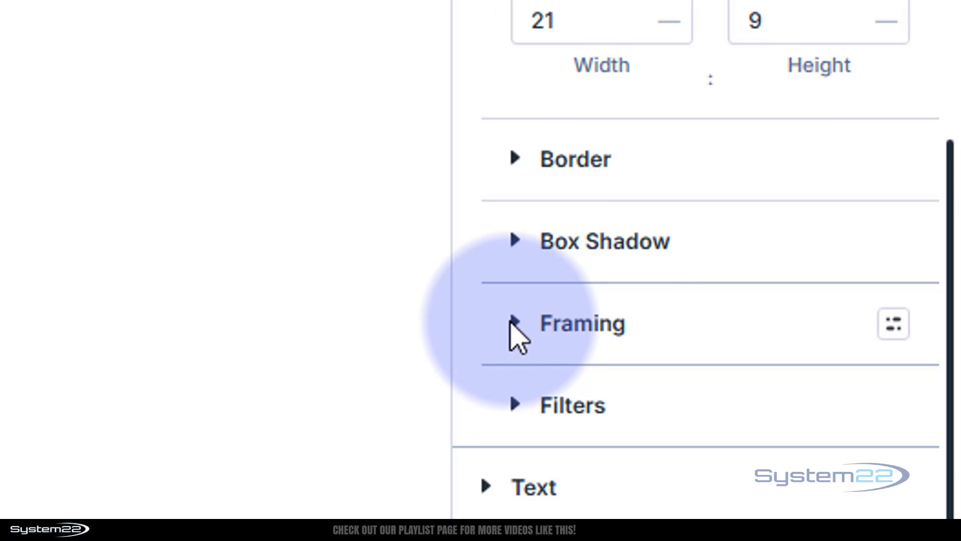
- Set the object fit of the gallery images to Cover in the image framing design settings
{"action": "left_click", "coordinate": [521, 326]}
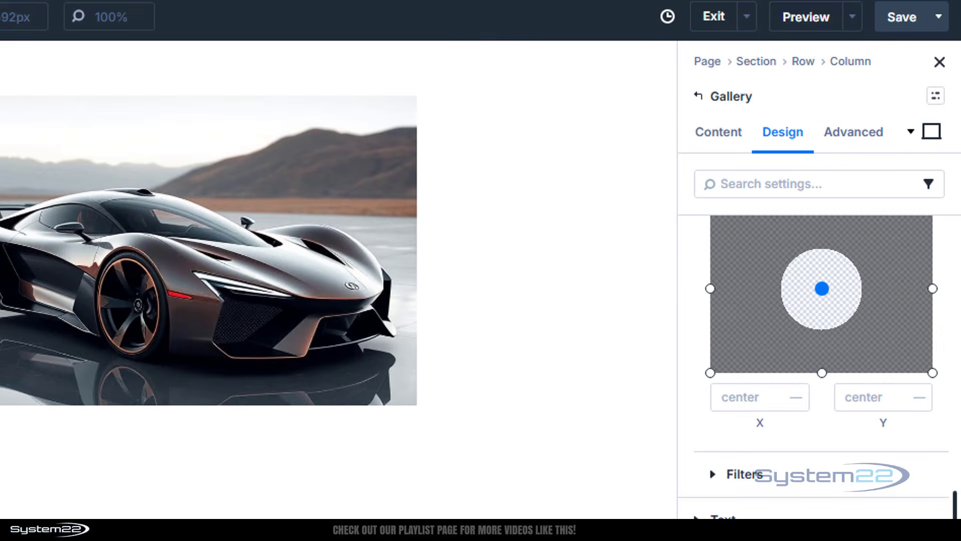
{"action": "scroll", "coordinate": [762, 517], "scroll_direction": "up", "scroll_amount": 3}
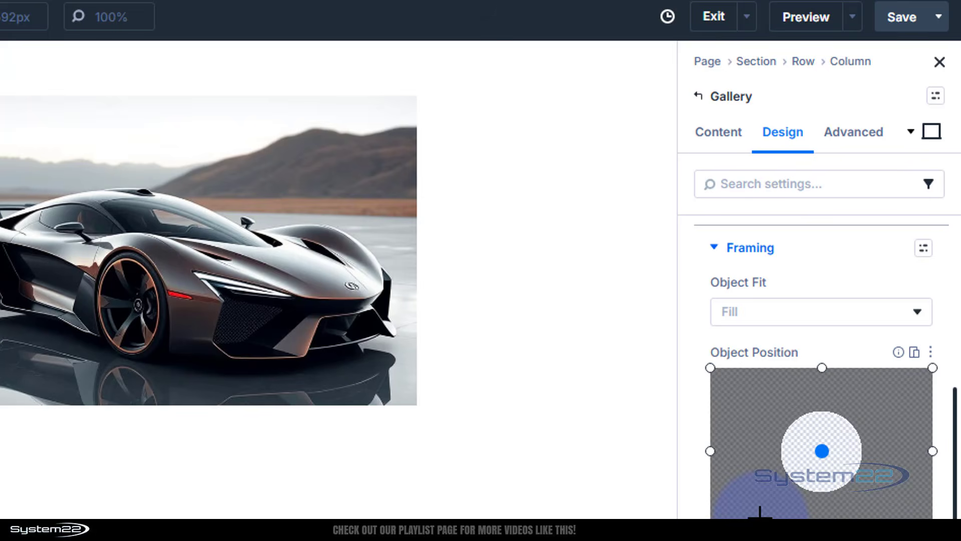
{"action": "scroll", "coordinate": [781, 425], "scroll_direction": "up", "scroll_amount": 2}
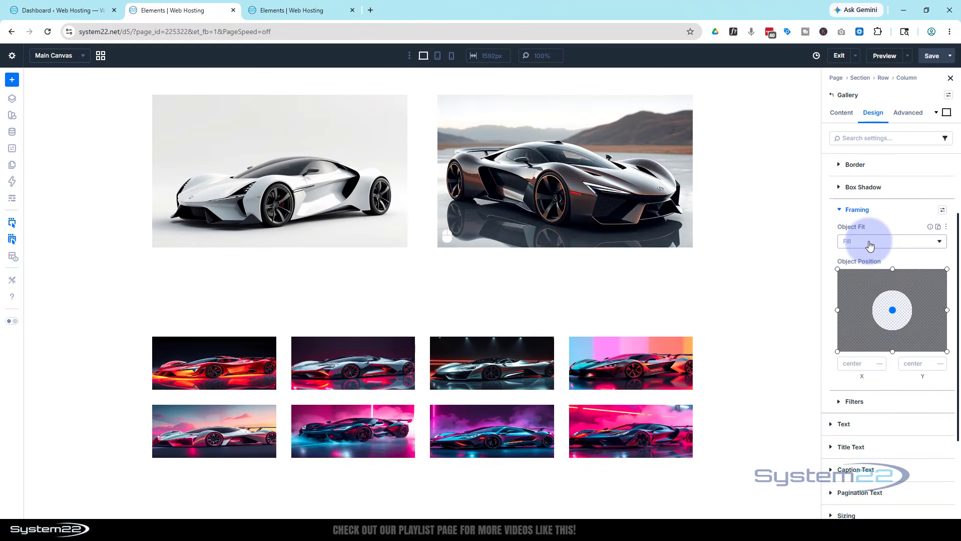
{"action": "left_click", "coordinate": [870, 244]}
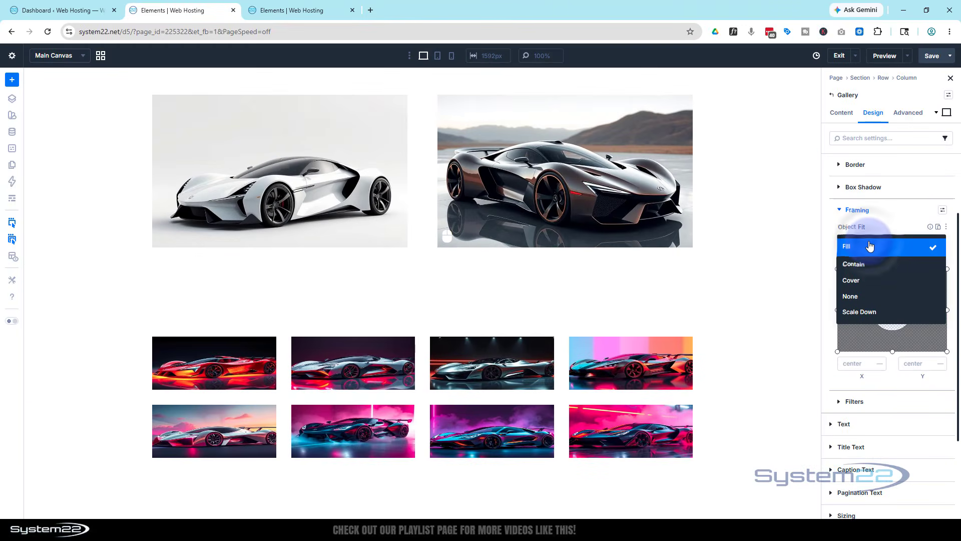
{"action": "left_click", "coordinate": [864, 282]}
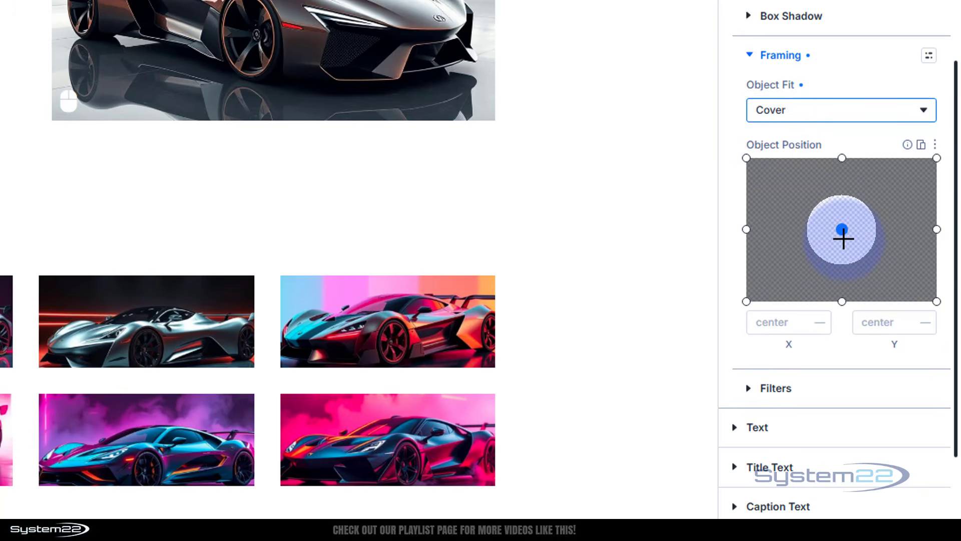
- Try shifting the images' object position away from the centre, finishing at 51% X and 51% Y, and collapse the framing settings
{"action": "left_click_drag", "start_coordinate": [843, 241], "coordinate": [807, 198]}
{"action": "left_click_drag", "start_coordinate": [819, 257], "coordinate": [843, 231]}
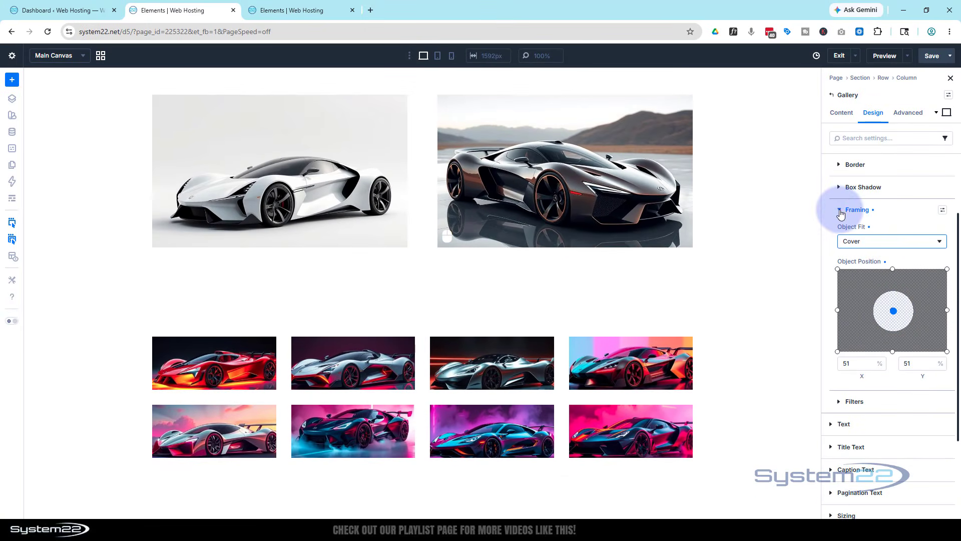
{"action": "left_click", "coordinate": [841, 213]}
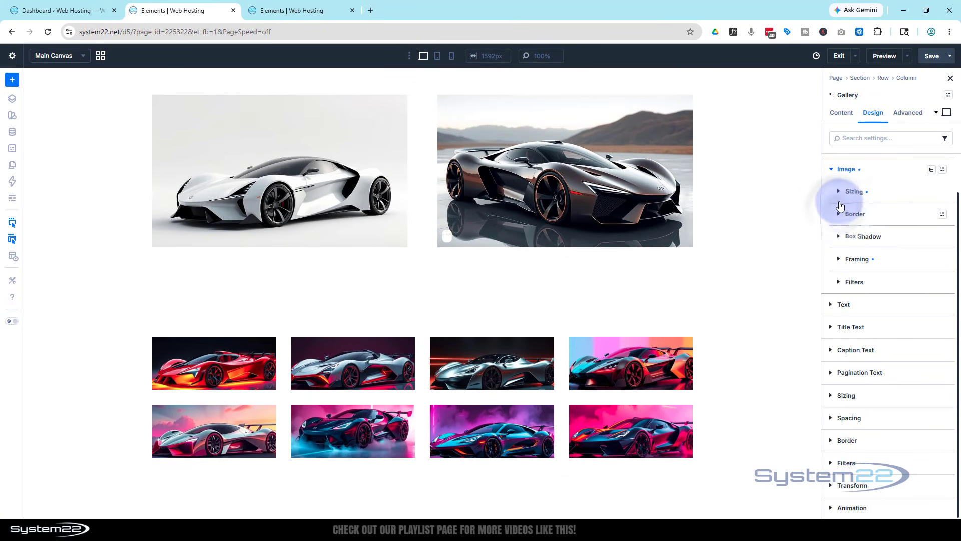
- Set the gallery images' aspect ratio to width 1 and height 1 in the image sizing settings
{"action": "left_click", "coordinate": [839, 194]}
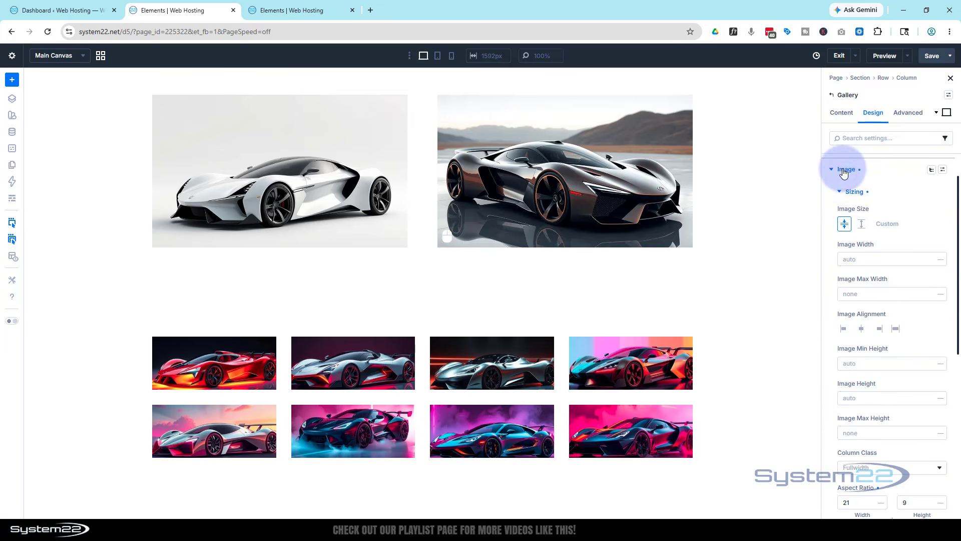
{"action": "scroll", "coordinate": [886, 220], "scroll_direction": "down", "scroll_amount": 5}
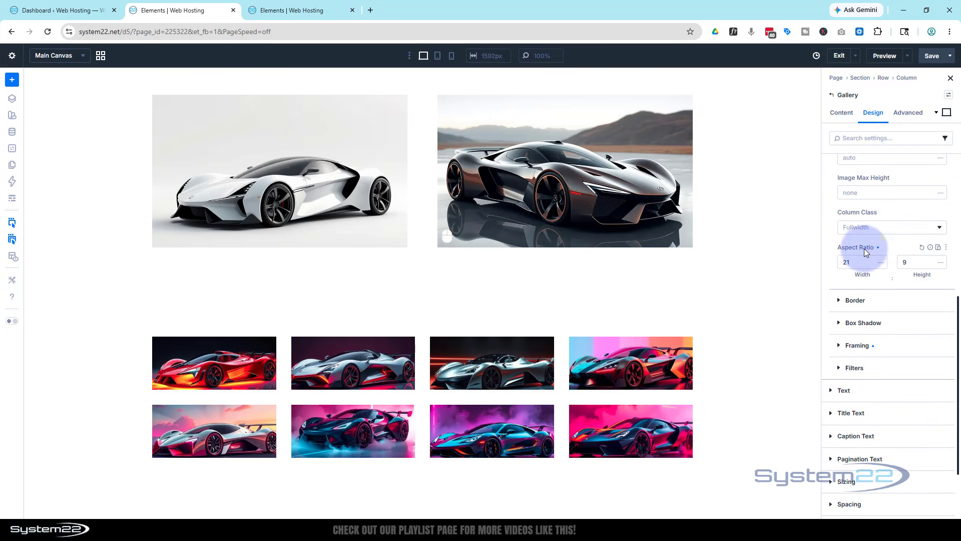
{"action": "left_click", "coordinate": [862, 261]}
{"action": "left_click_drag", "start_coordinate": [862, 260], "coordinate": [840, 261]}
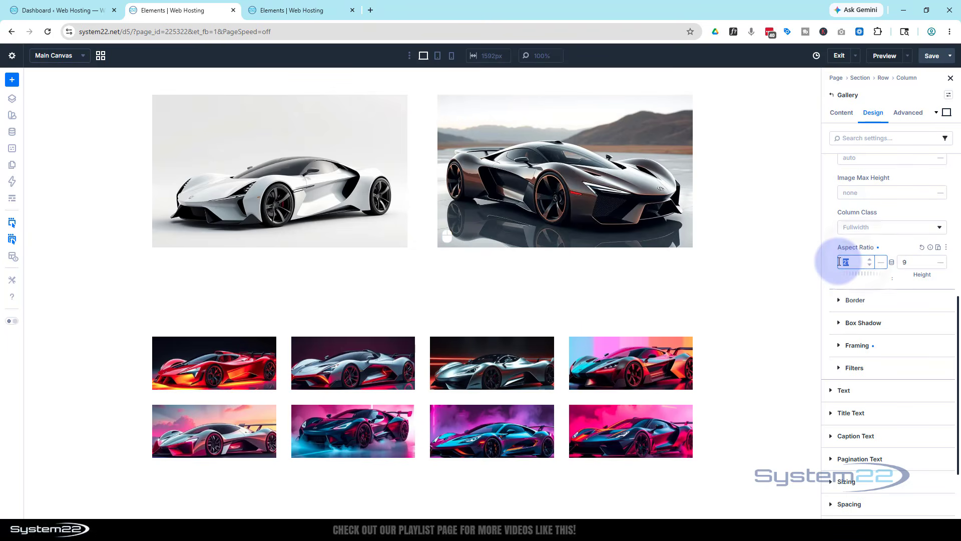
{"action": "type", "text": "1"}
{"action": "double_click", "coordinate": [903, 261]}
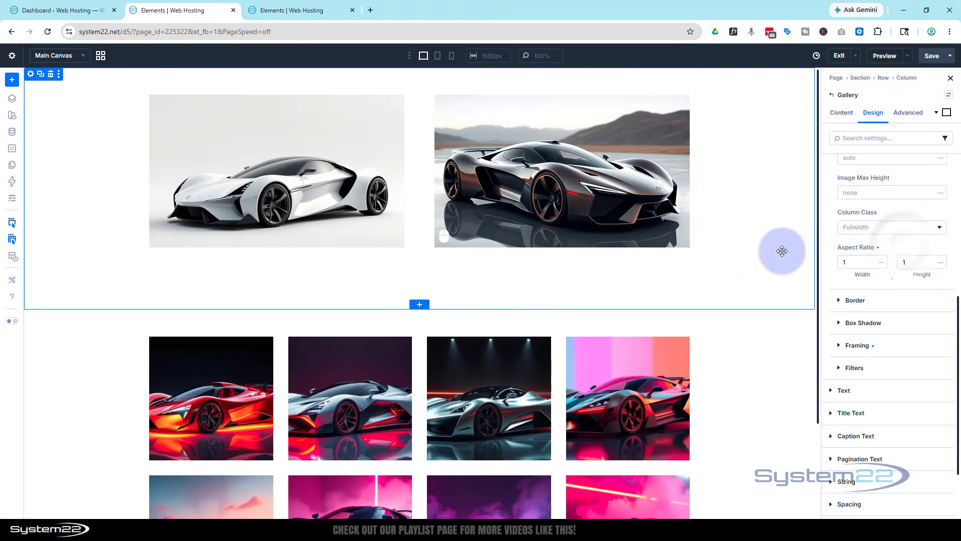
{"action": "scroll", "coordinate": [778, 249], "scroll_direction": "down", "scroll_amount": 2}
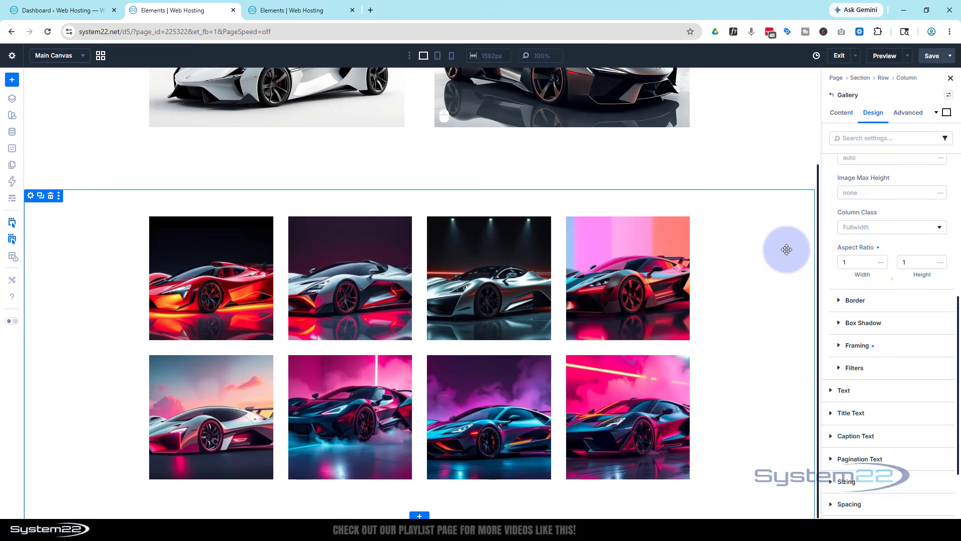
- Set the gallery images' object position to about 38% X and 54% Y, and close the old front-end preview tab
{"action": "left_click", "coordinate": [858, 345]}
{"action": "scroll", "coordinate": [865, 343], "scroll_direction": "down", "scroll_amount": 4}
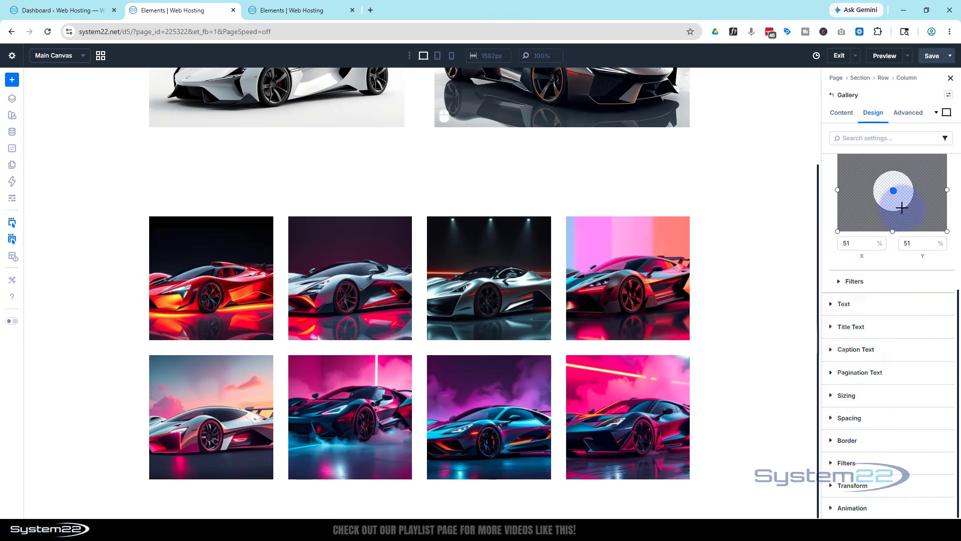
{"action": "mouse_move", "coordinate": [901, 207]}
{"action": "left_mouse_down"}
{"action": "mouse_move", "coordinate": [904, 198]}
{"action": "mouse_move", "coordinate": [923, 200]}
{"action": "mouse_move", "coordinate": [857, 200]}
{"action": "mouse_move", "coordinate": [848, 187]}
{"action": "mouse_move", "coordinate": [843, 219]}
{"action": "mouse_move", "coordinate": [847, 203]}
{"action": "mouse_move", "coordinate": [950, 197]}
{"action": "mouse_move", "coordinate": [880, 193]}
{"action": "left_mouse_up"}
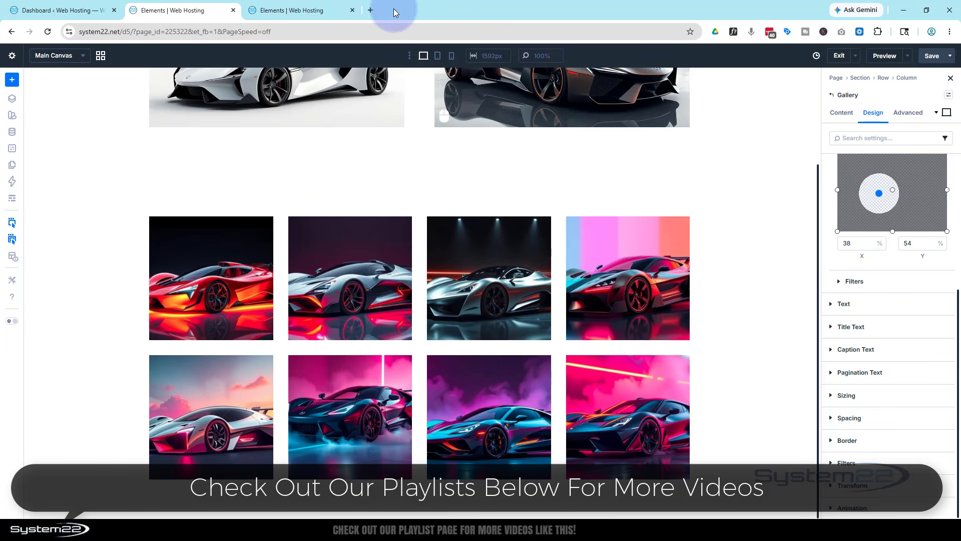
{"action": "left_click", "coordinate": [353, 11]}
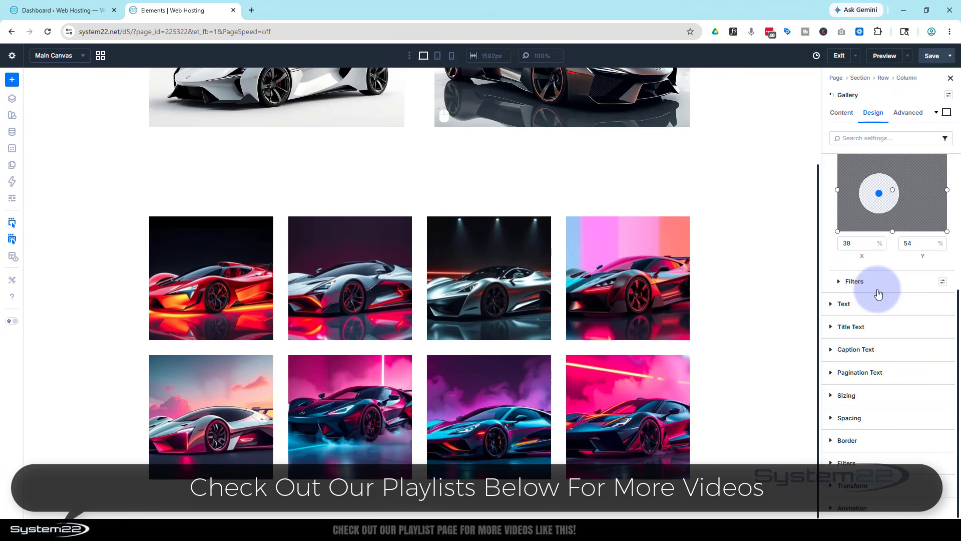
- Round all corners of the gallery images with a 50% border radius to make them circular
{"action": "scroll", "coordinate": [878, 293], "scroll_direction": "up", "scroll_amount": 3}
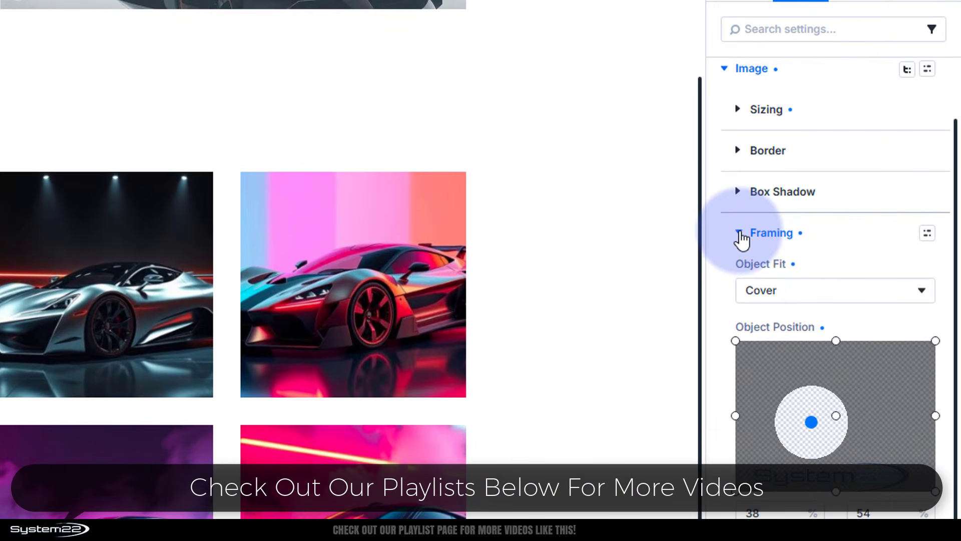
{"action": "left_click", "coordinate": [740, 234]}
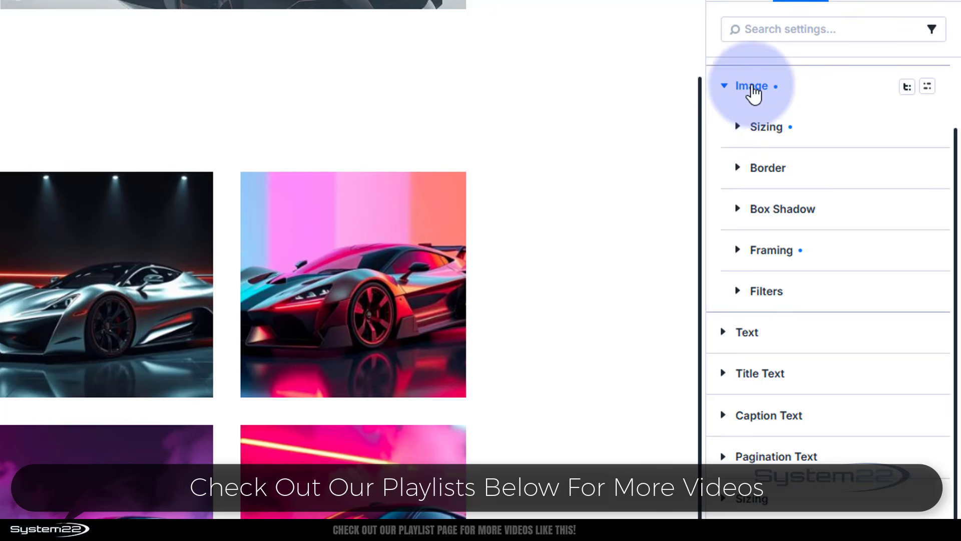
{"action": "left_click", "coordinate": [763, 170]}
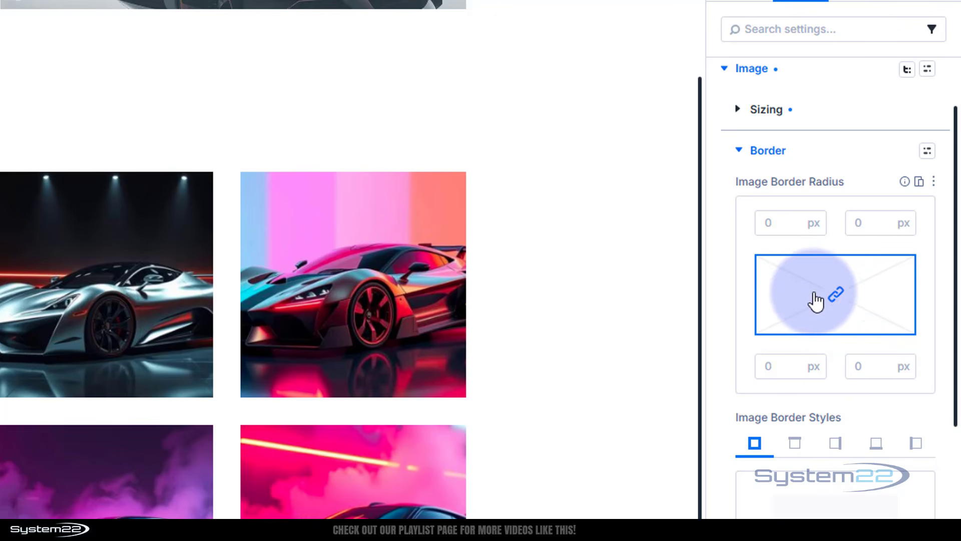
{"action": "left_click", "coordinate": [759, 222]}
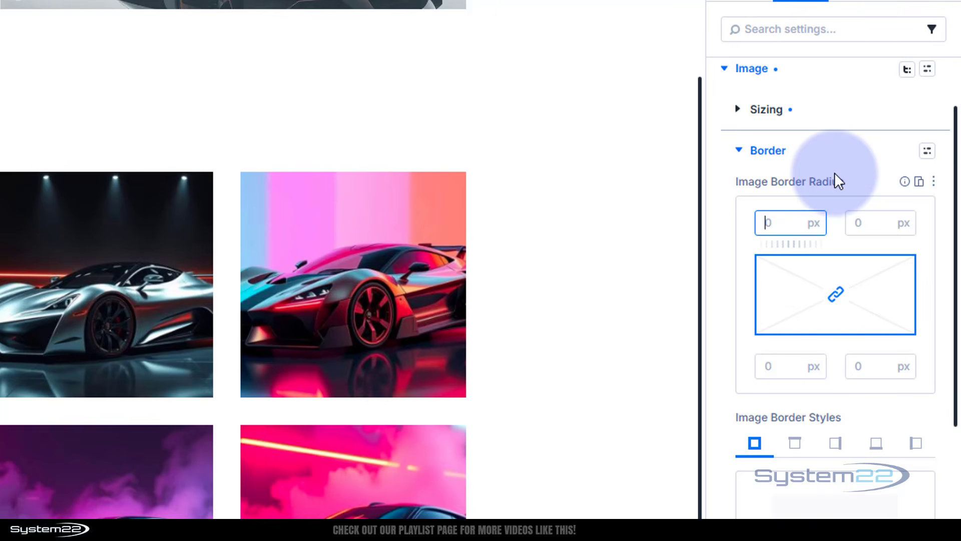
{"action": "type", "text": "50"}
{"action": "left_click", "coordinate": [814, 225]}
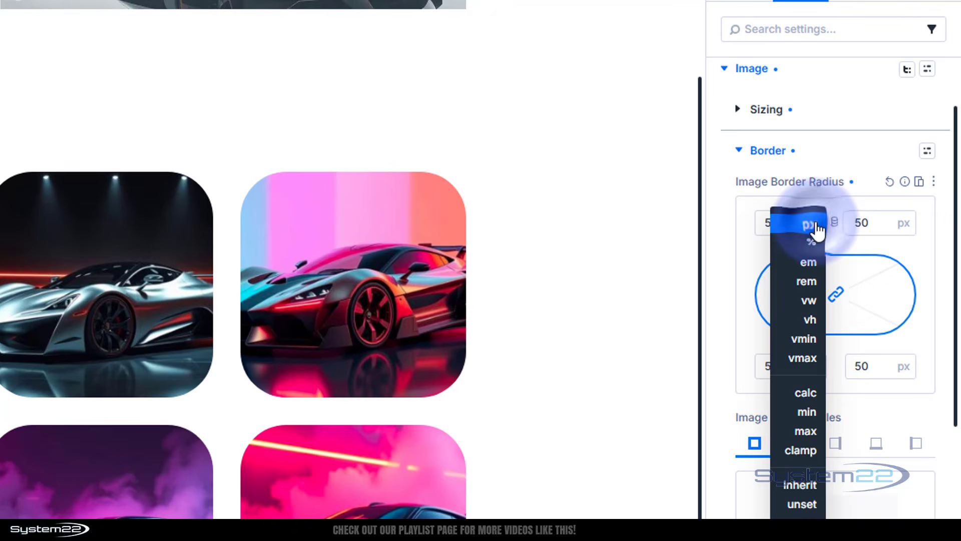
{"action": "left_click", "coordinate": [811, 242]}
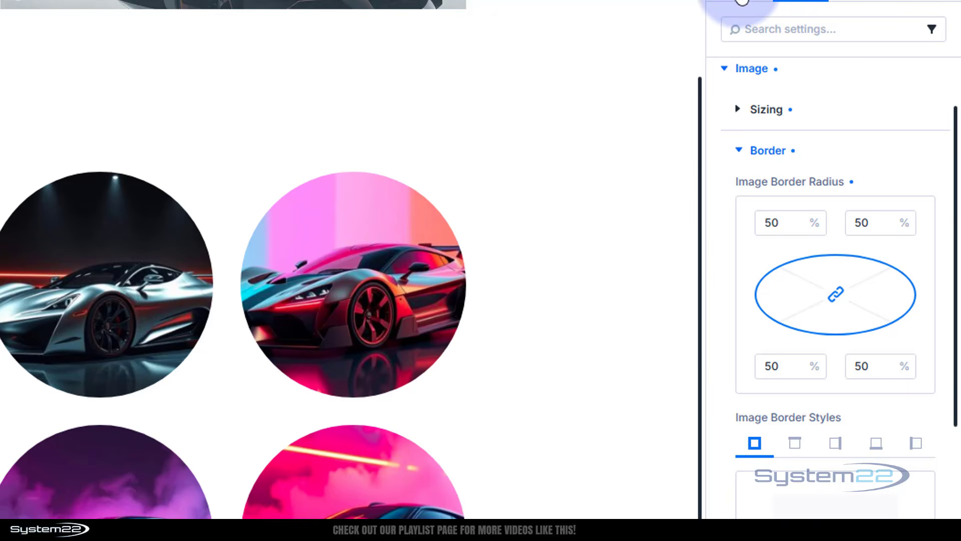
- Examine the link settings in the gallery's content options
{"action": "left_click", "coordinate": [742, 2]}
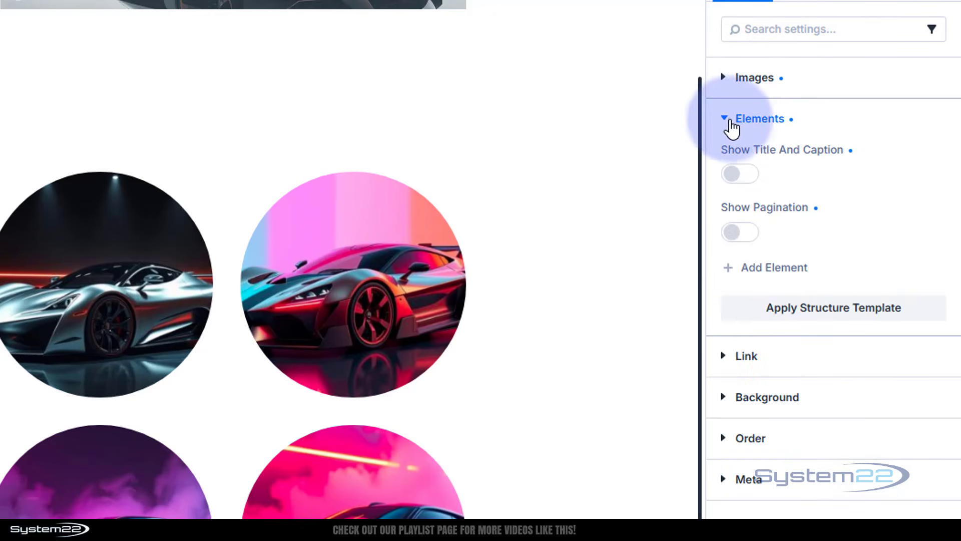
{"action": "left_click", "coordinate": [729, 126]}
{"action": "left_click", "coordinate": [723, 165]}
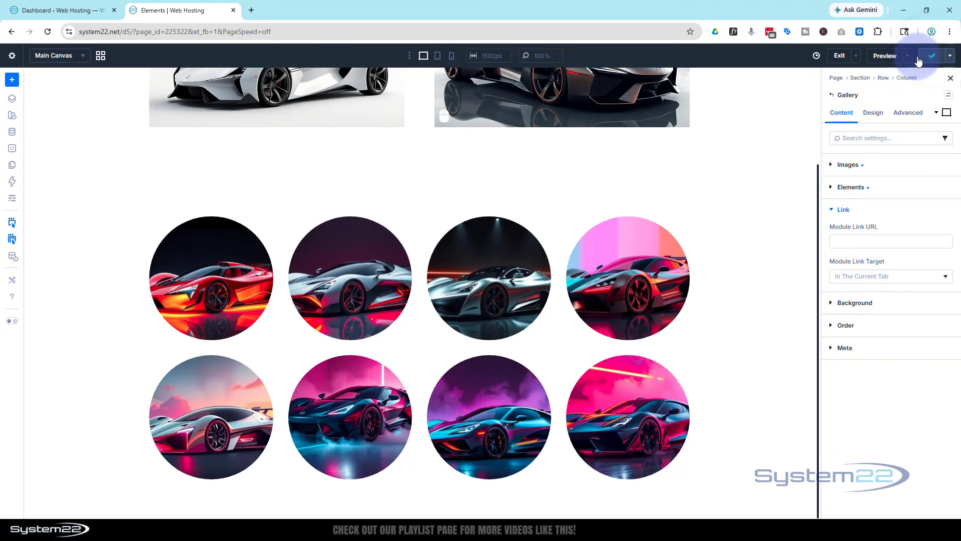
- Preview the page on the front end, open the fourth gallery image in the lightbox and close it again
{"action": "left_click", "coordinate": [907, 55]}
{"action": "left_click", "coordinate": [860, 79]}
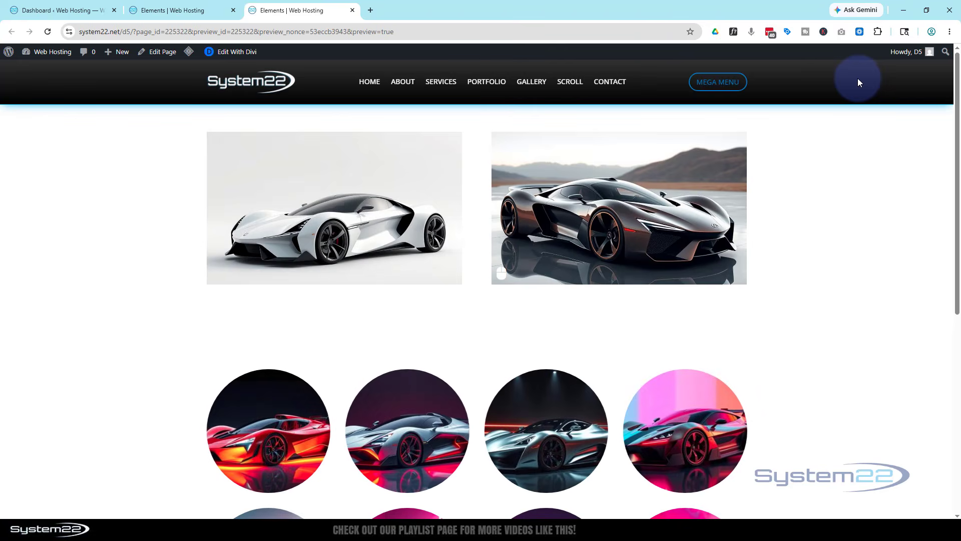
{"action": "scroll", "coordinate": [823, 208], "scroll_direction": "down", "scroll_amount": 4}
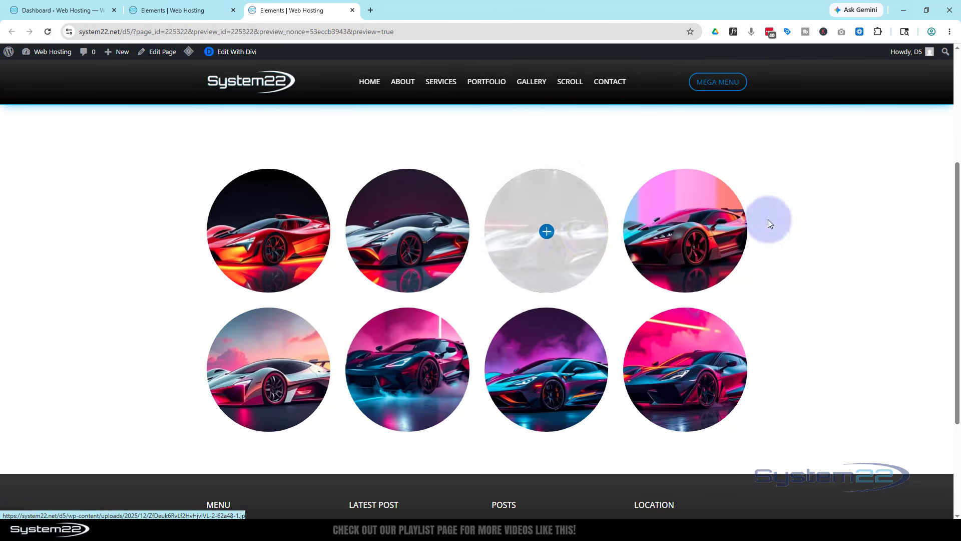
{"action": "left_click", "coordinate": [732, 233]}
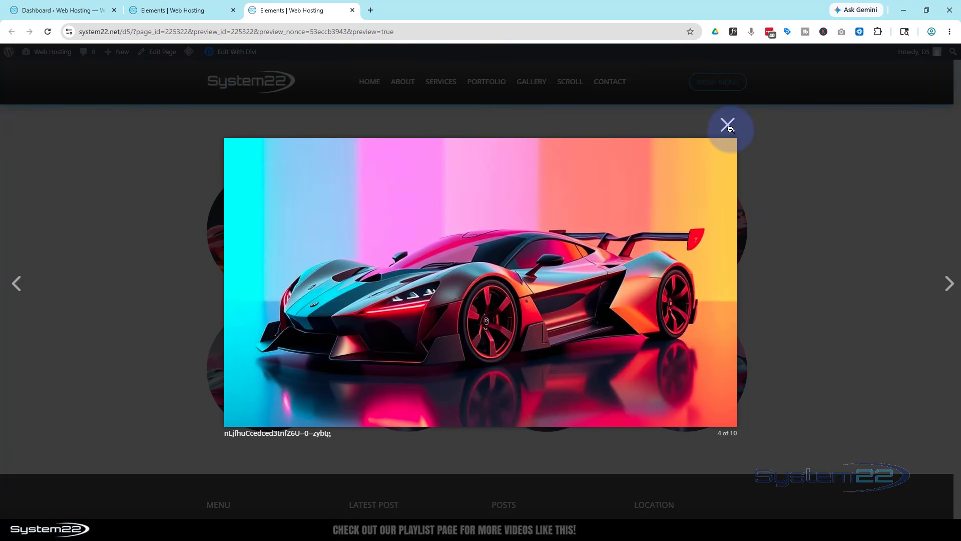
{"action": "left_click", "coordinate": [728, 125]}
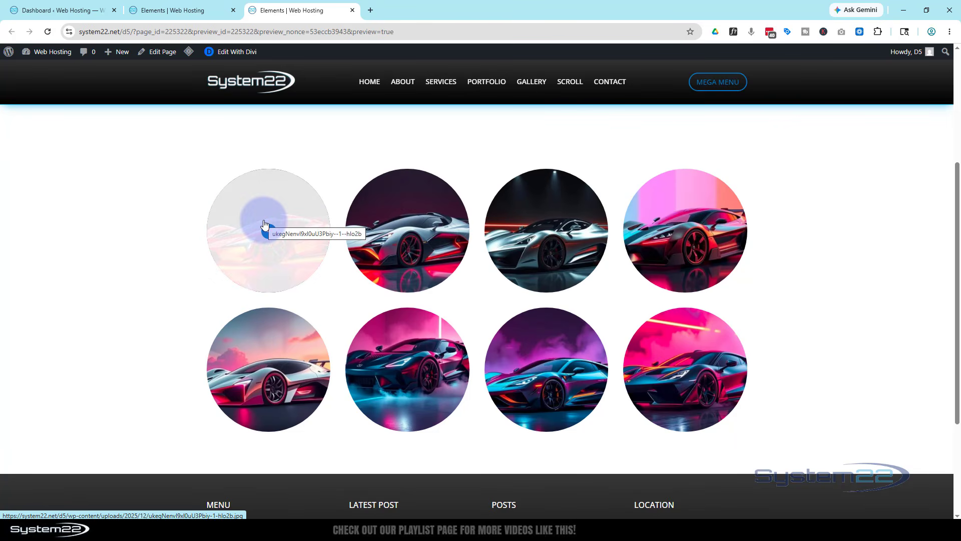
- Return to the page builder and set the gallery's overlay icon color to white (FFFFFF) in the overlay design settings
{"action": "left_click", "coordinate": [181, 12]}
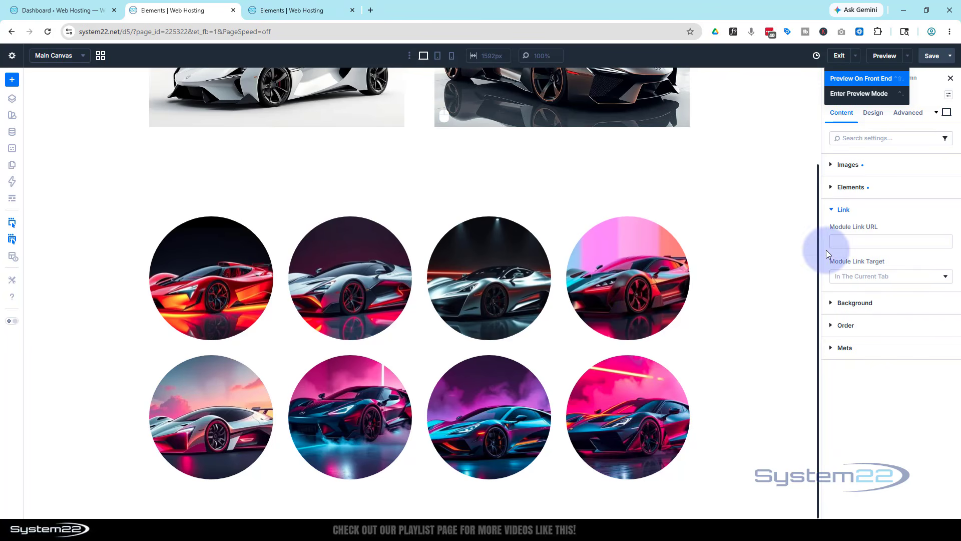
{"action": "left_click", "coordinate": [906, 54]}
{"action": "left_click", "coordinate": [875, 114]}
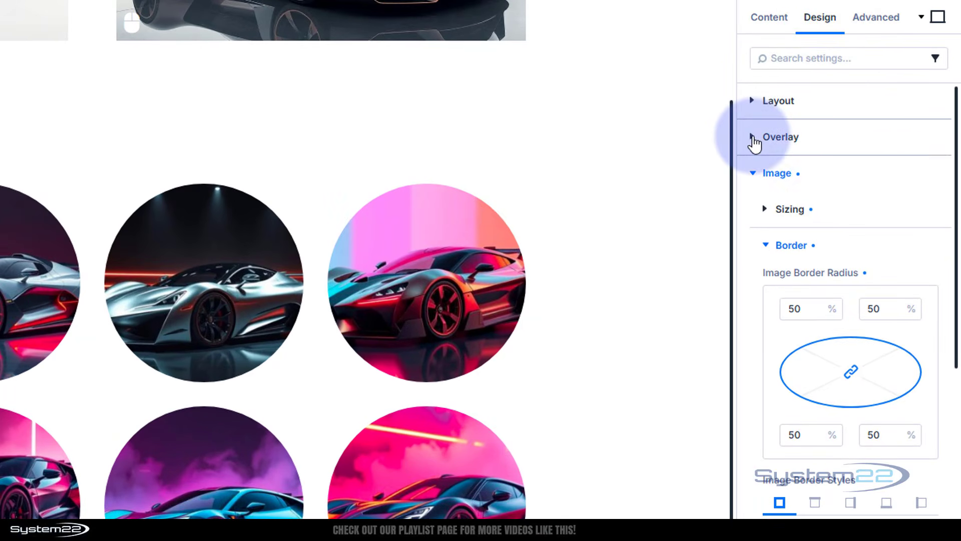
{"action": "left_click", "coordinate": [754, 143]}
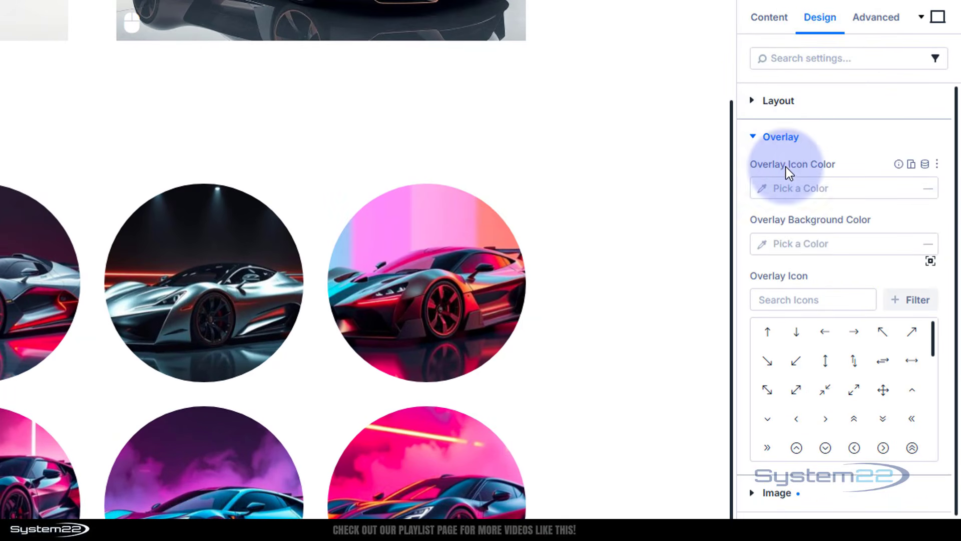
{"action": "left_click", "coordinate": [762, 188]}
{"action": "left_click", "coordinate": [583, 246]}
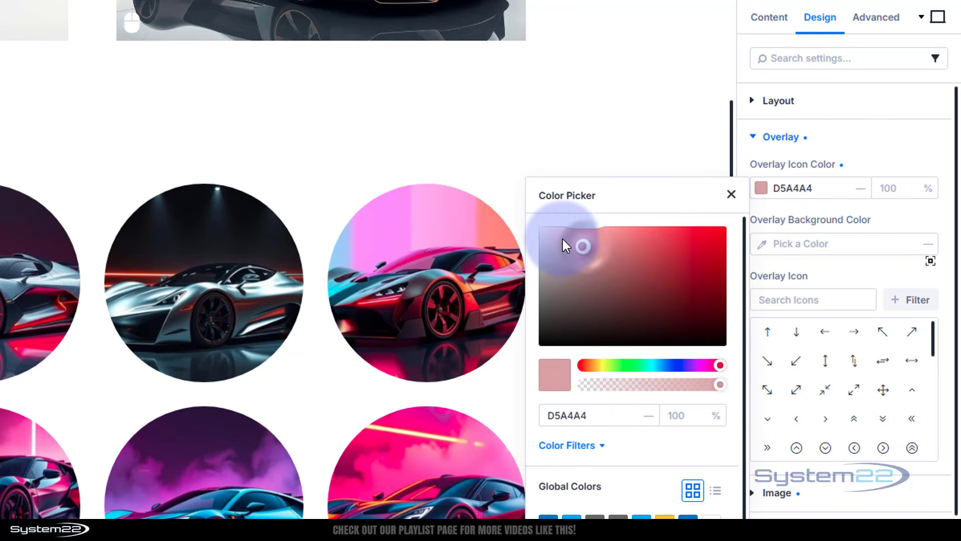
{"action": "left_click_drag", "start_coordinate": [562, 244], "coordinate": [532, 223]}
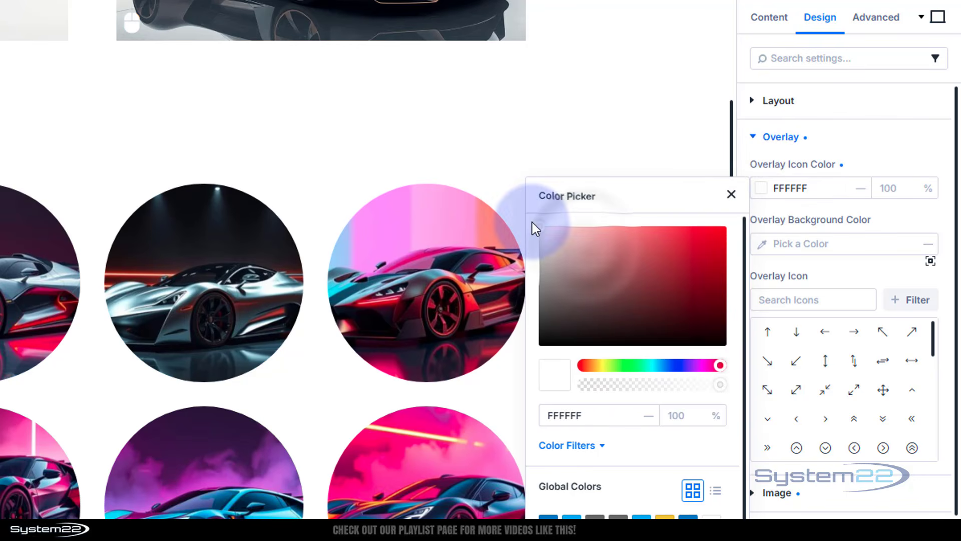
- Set the gallery's overlay background color to black (000000) at 49% opacity and save the page
{"action": "left_click", "coordinate": [801, 243]}
{"action": "left_click", "coordinate": [764, 243]}
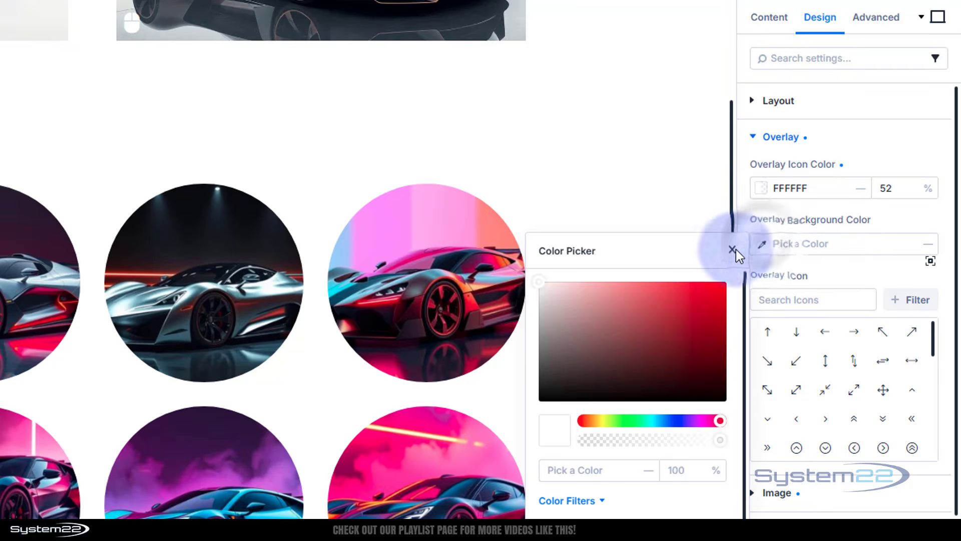
{"action": "left_click_drag", "start_coordinate": [571, 339], "coordinate": [539, 401]}
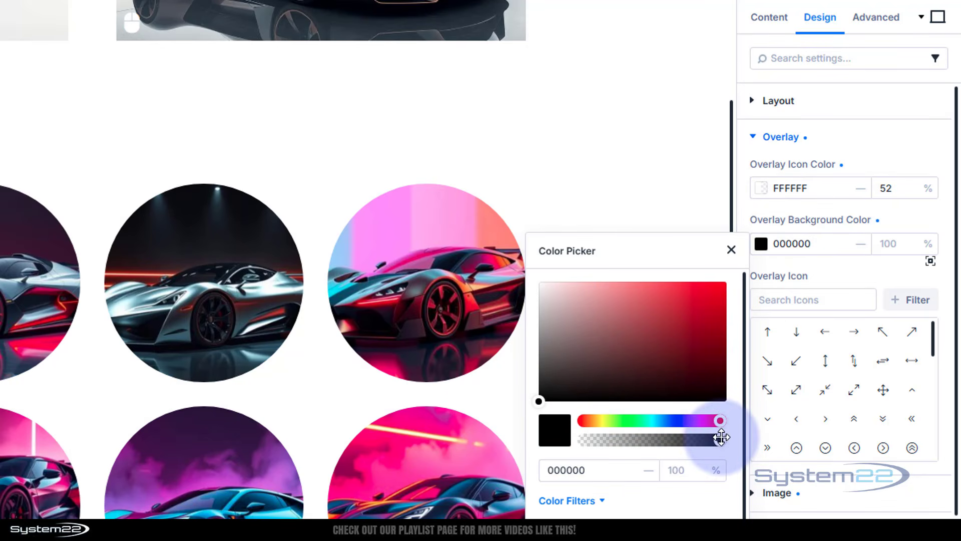
{"action": "left_click_drag", "start_coordinate": [721, 438], "coordinate": [644, 441]}
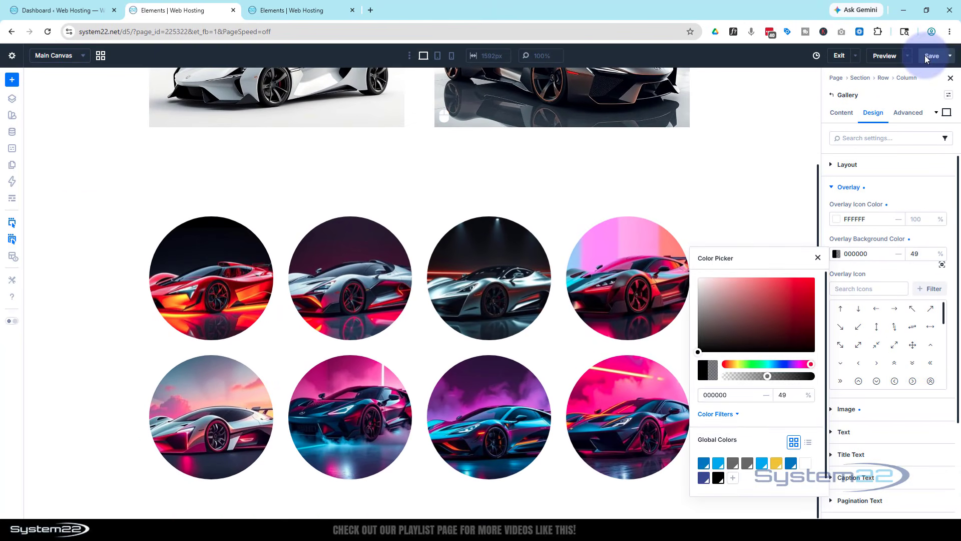
{"action": "left_click", "coordinate": [928, 58]}
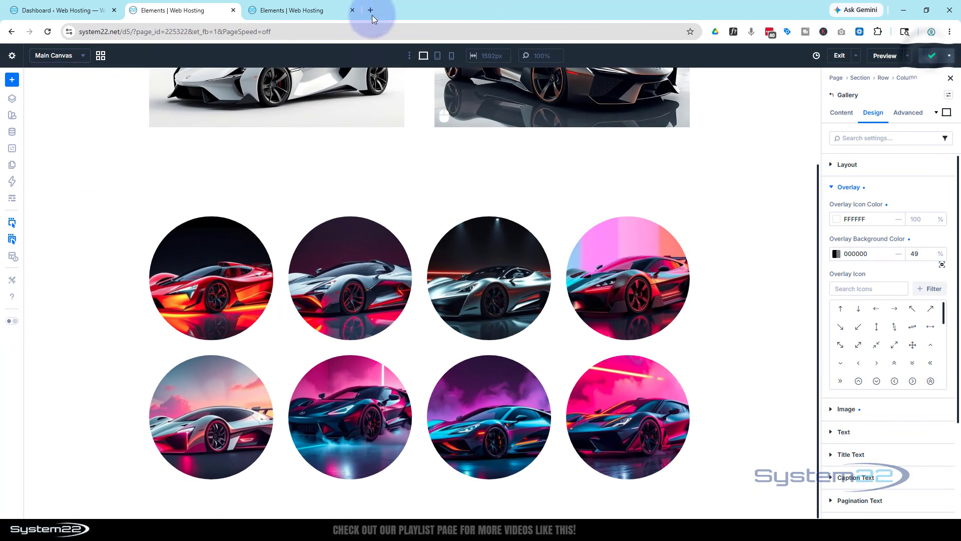
- Replace the old preview with a fresh front-end preview, and check the fourth gallery image in the lightbox
{"action": "left_click", "coordinate": [353, 10]}
{"action": "left_click", "coordinate": [907, 55]}
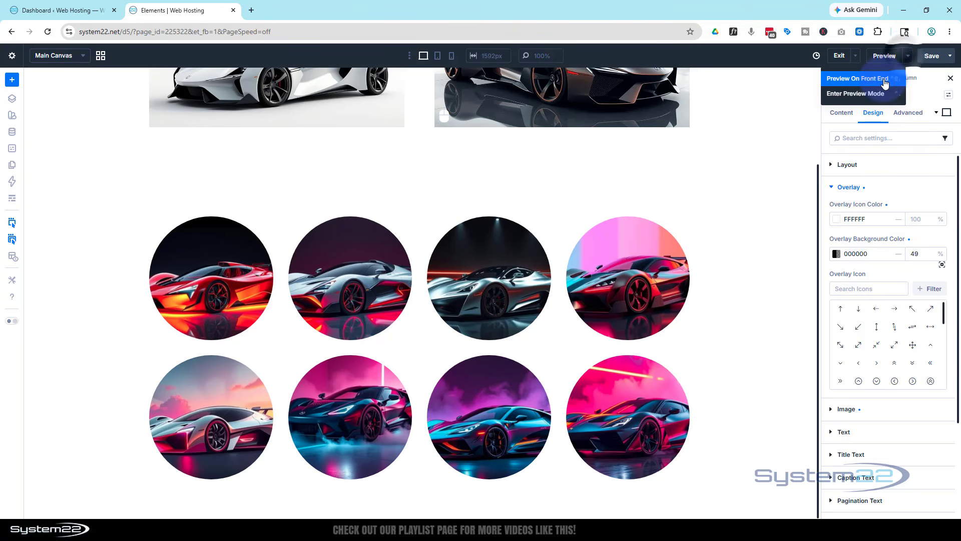
{"action": "left_click", "coordinate": [884, 80]}
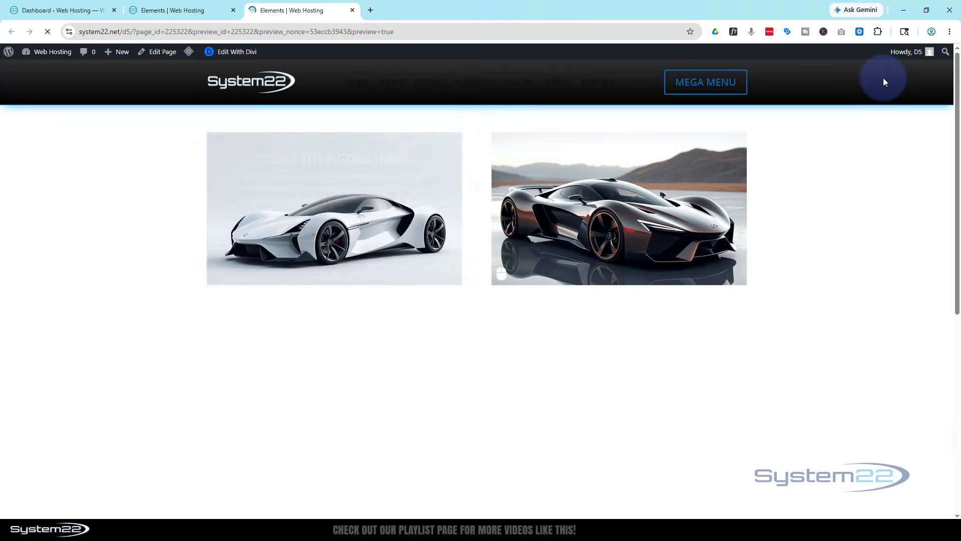
{"action": "scroll", "coordinate": [833, 132], "scroll_direction": "down", "scroll_amount": 3}
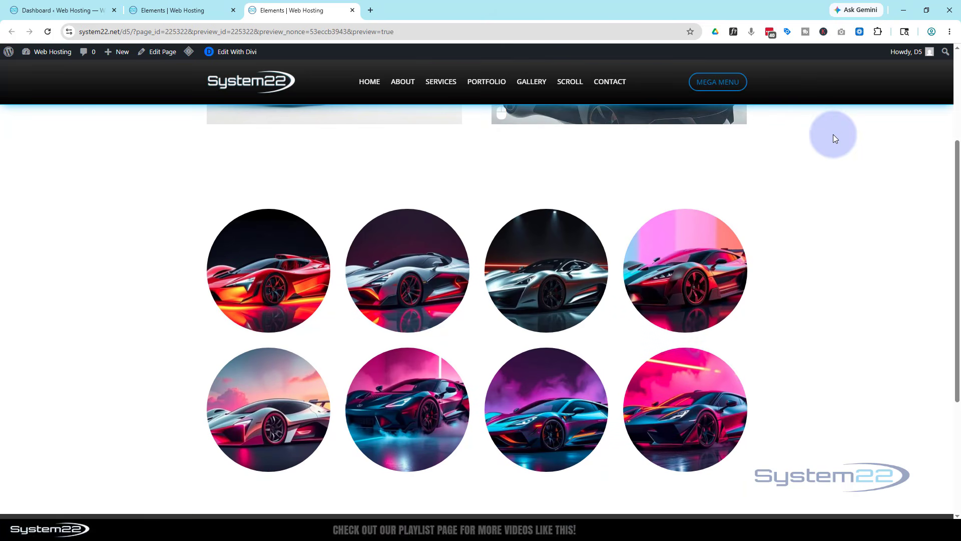
{"action": "left_click", "coordinate": [684, 277]}
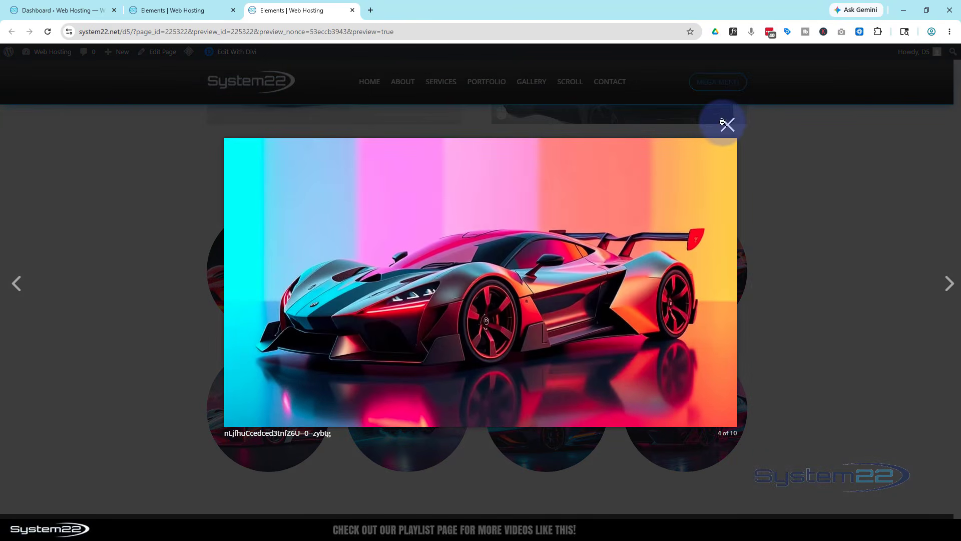
{"action": "left_click", "coordinate": [730, 127]}
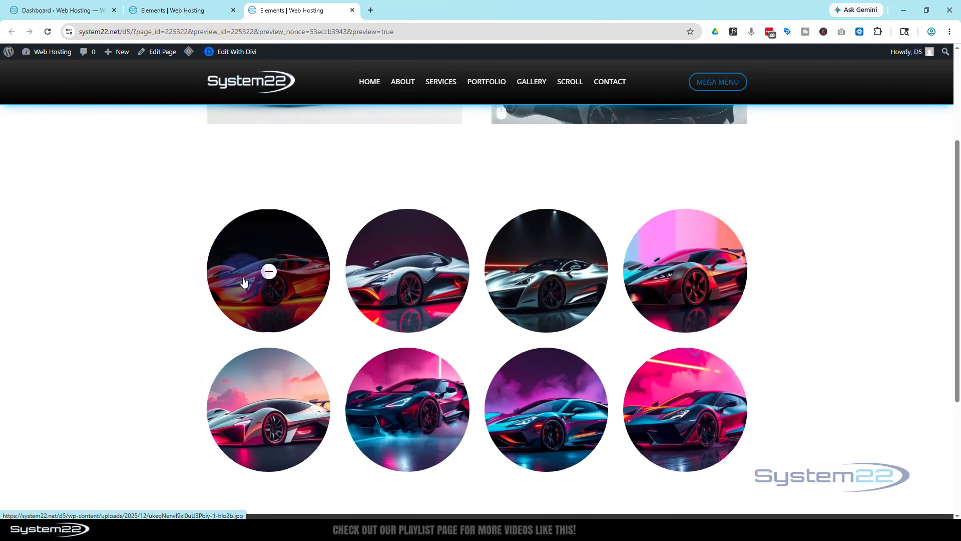
- View the first, third, fourth and sixth gallery images in the lightbox, closing each one, and open the fifth image
{"action": "scroll", "coordinate": [95, 281], "scroll_direction": "down", "scroll_amount": 1}
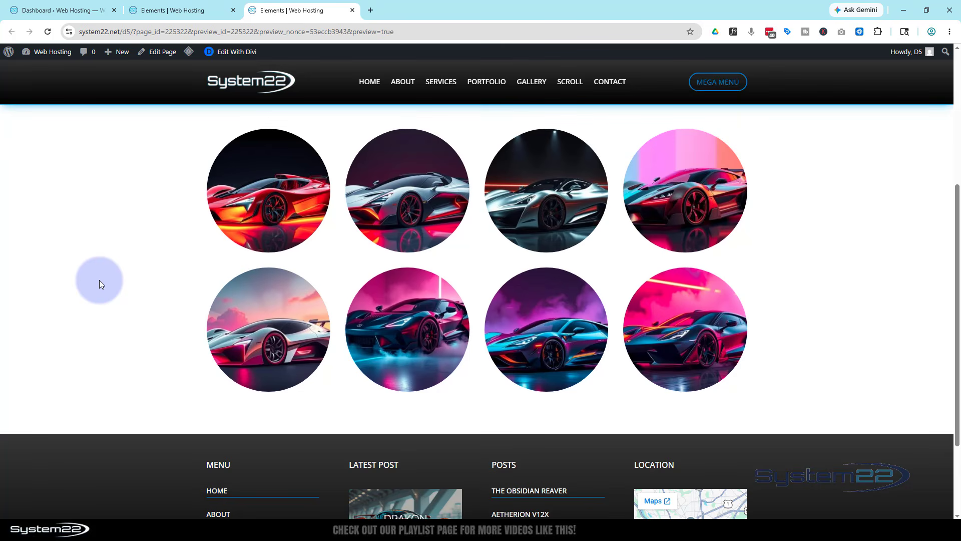
{"action": "left_click", "coordinate": [271, 212]}
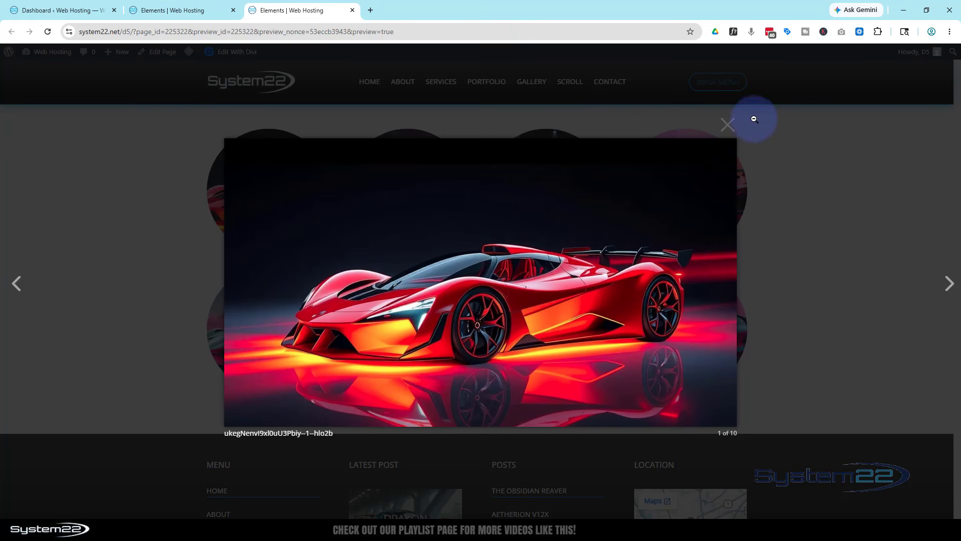
{"action": "left_click", "coordinate": [736, 123]}
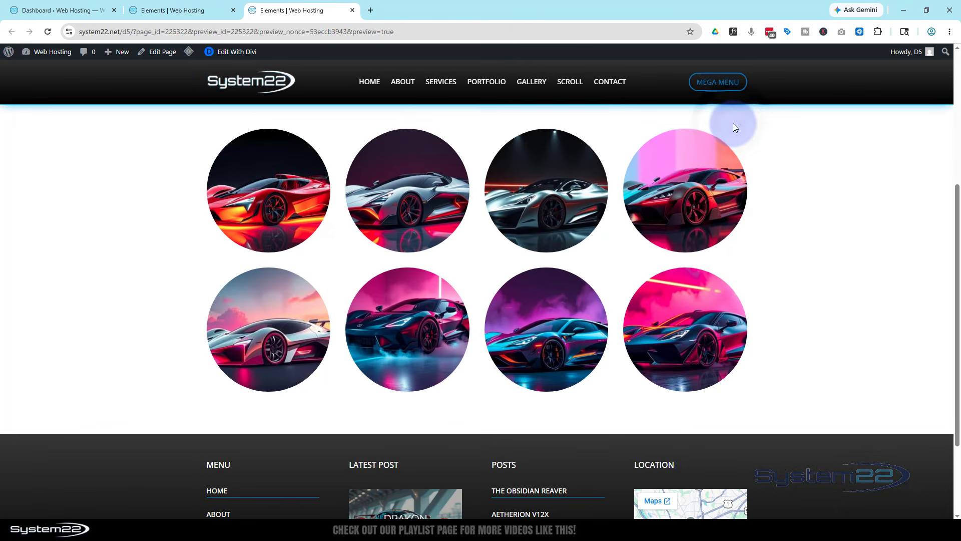
{"action": "left_click", "coordinate": [538, 234]}
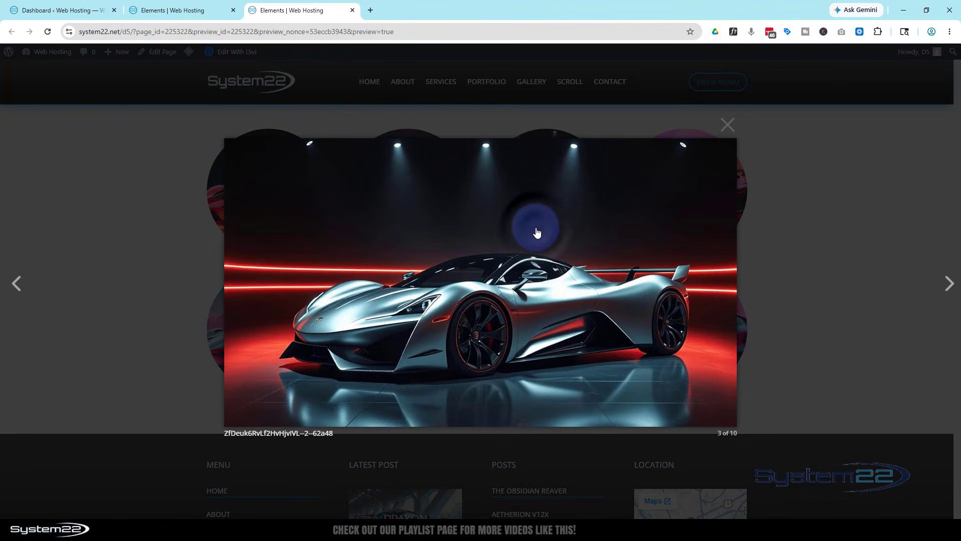
{"action": "left_click", "coordinate": [728, 126]}
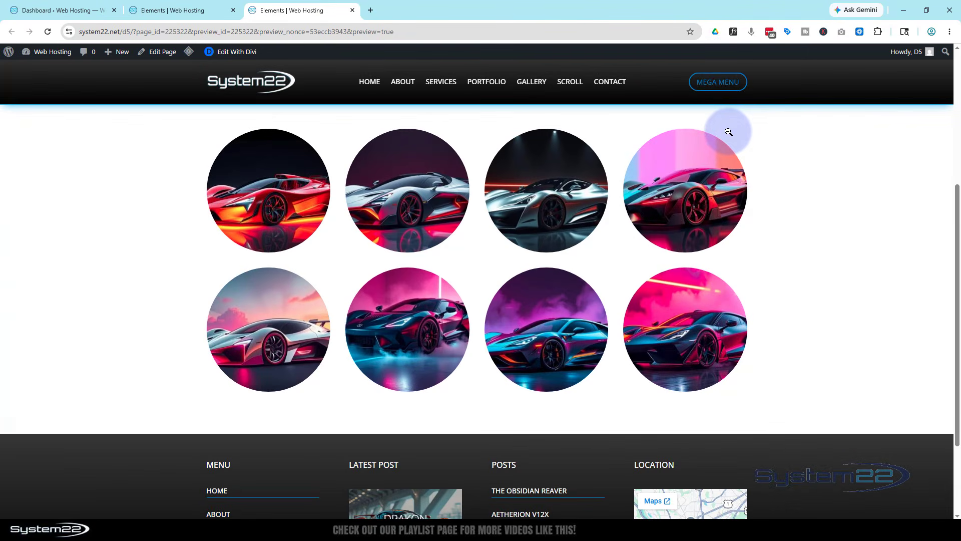
{"action": "left_click", "coordinate": [683, 190]}
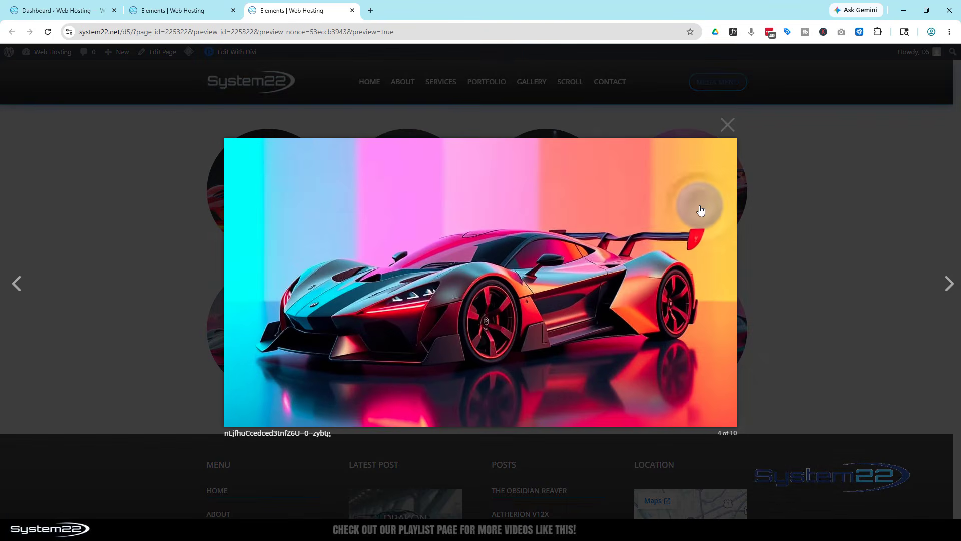
{"action": "left_click", "coordinate": [729, 126]}
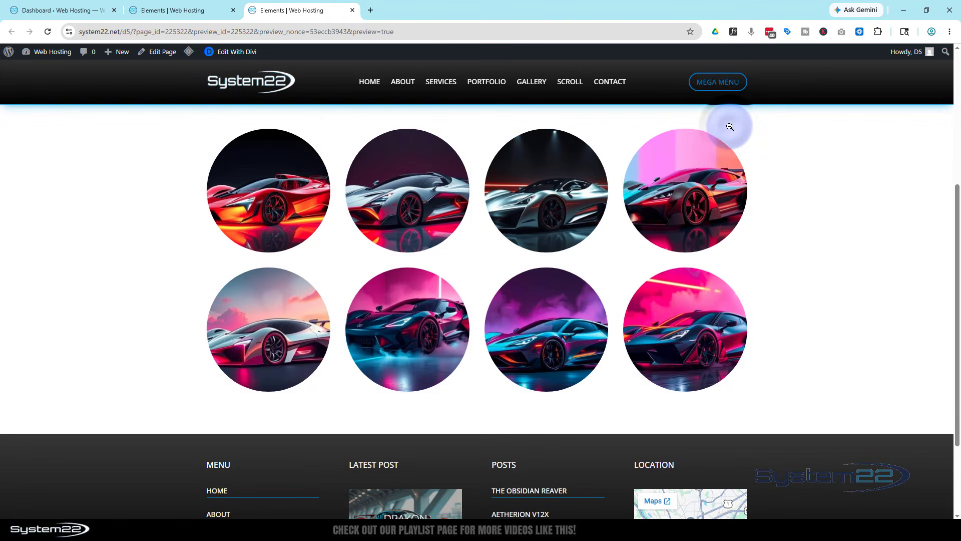
{"action": "left_click", "coordinate": [434, 326]}
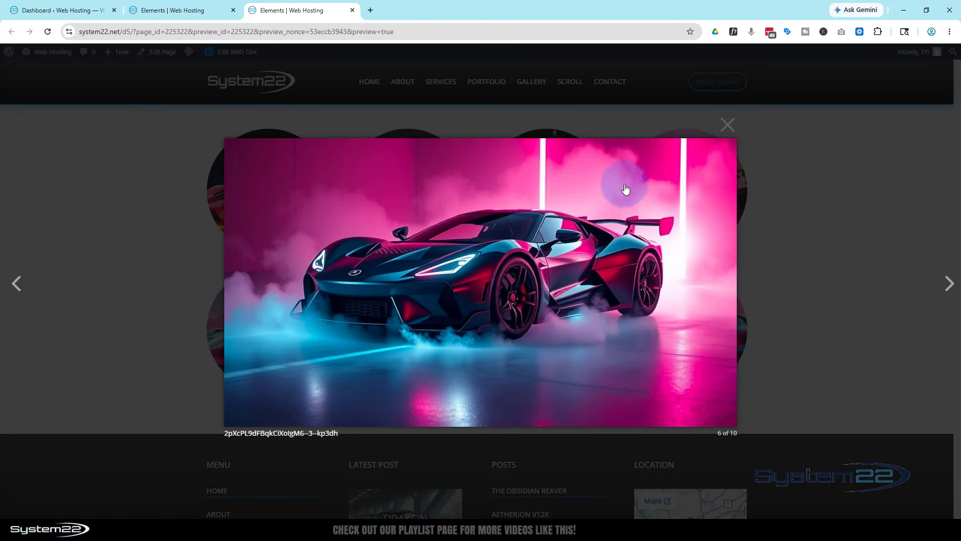
{"action": "left_click", "coordinate": [728, 124]}
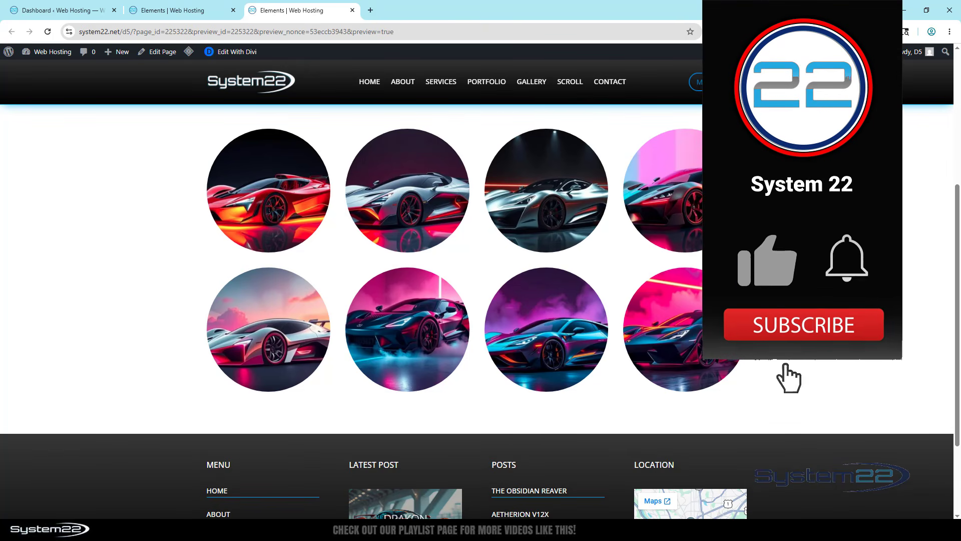
{"action": "left_click", "coordinate": [303, 344]}
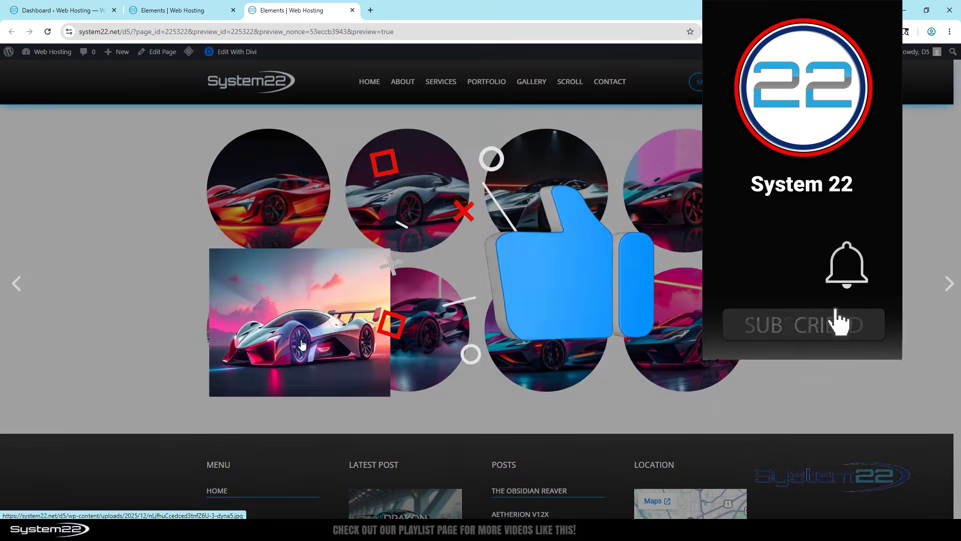